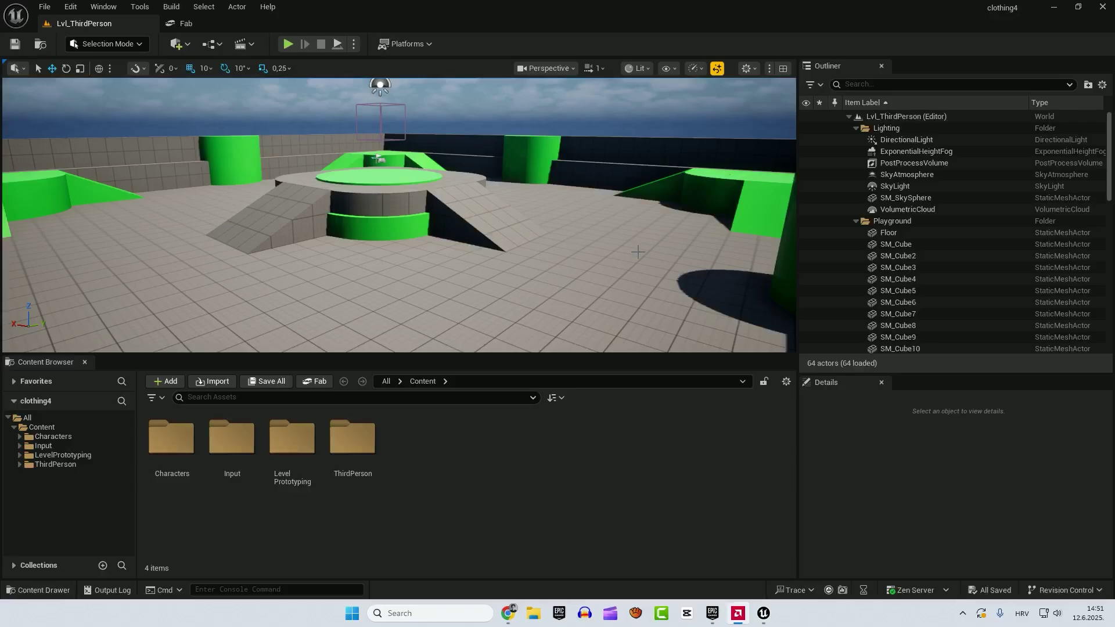
Open the Unreal Engine 5.6.0 installation options in the Epic Games Launcher to verify MetaHuman Creator Core Data
click(711, 613)
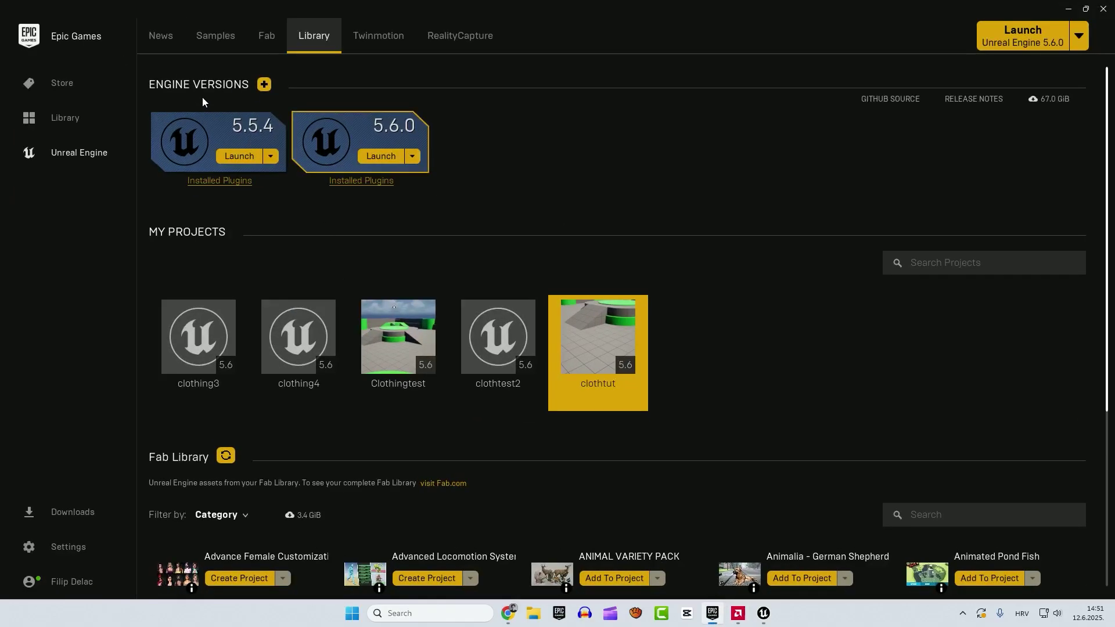
click(412, 157)
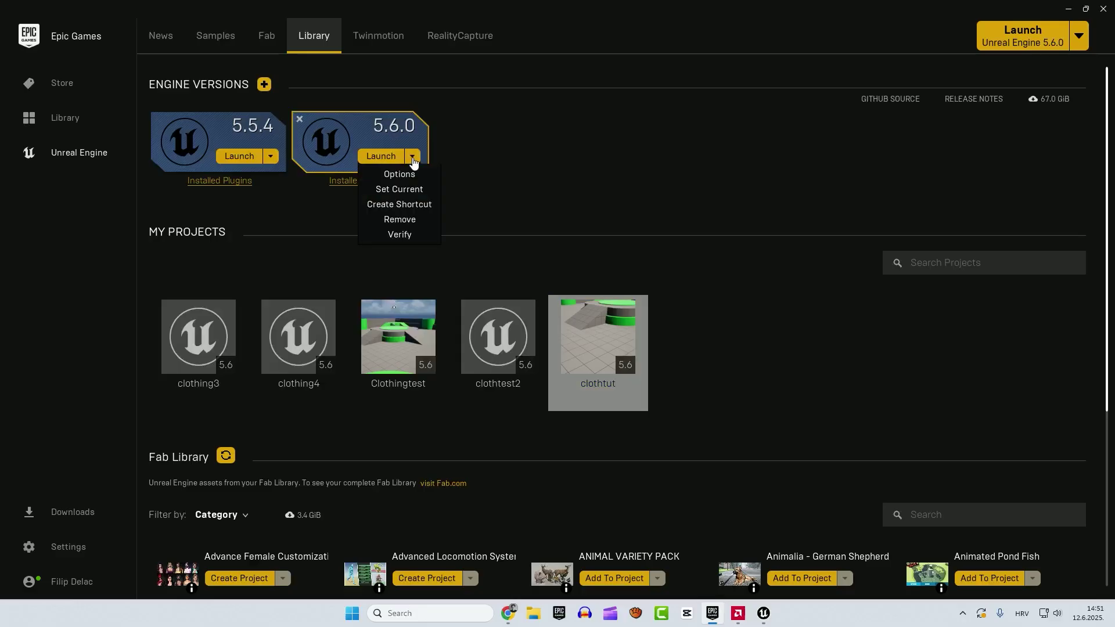
click(404, 176)
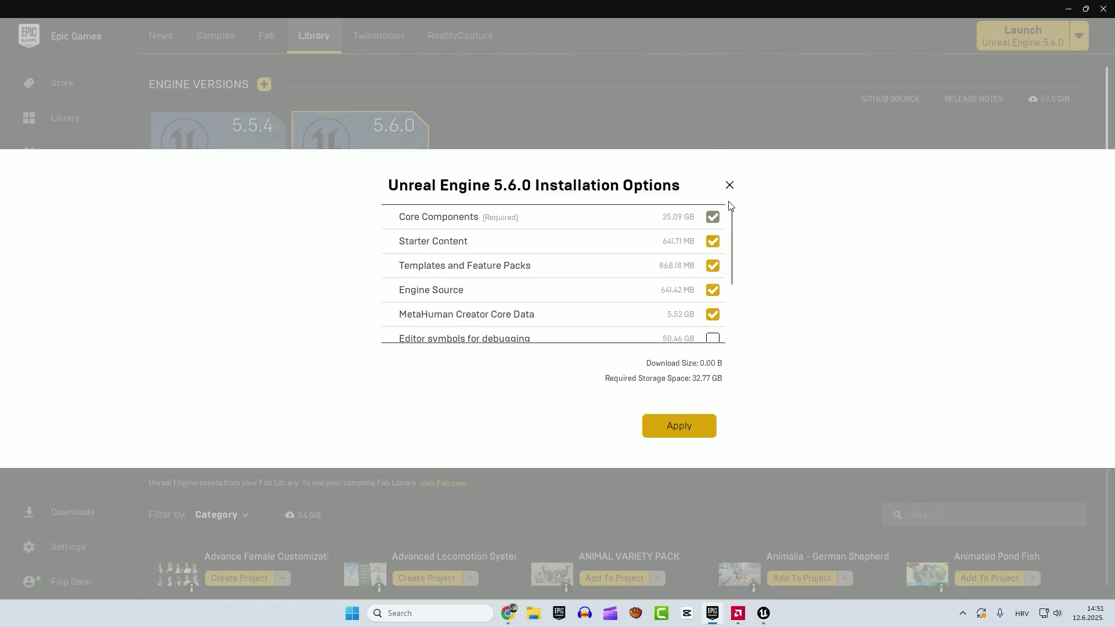
Close the installation options and search the editor's Plugins browser for 'metahuman'
click(729, 185)
click(763, 613)
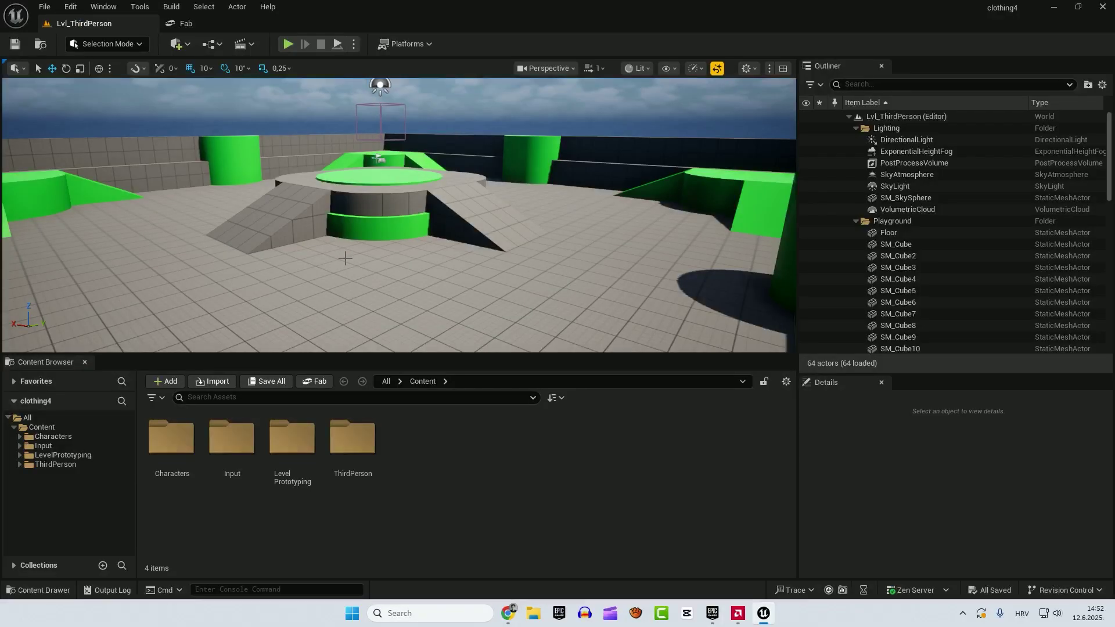
click(70, 7)
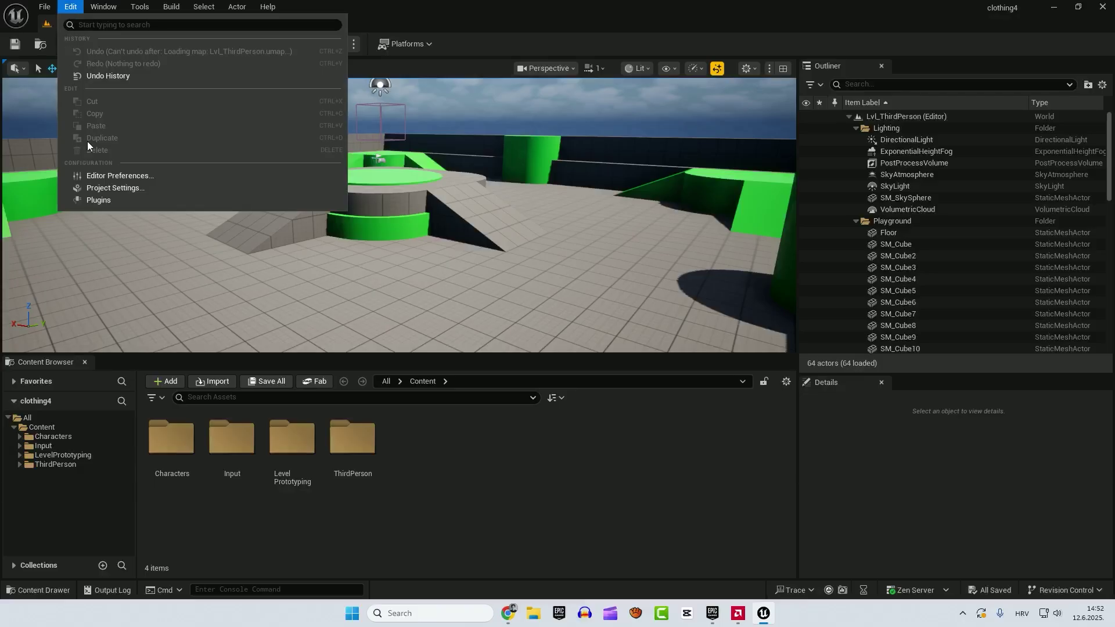
click(91, 200)
text(m)
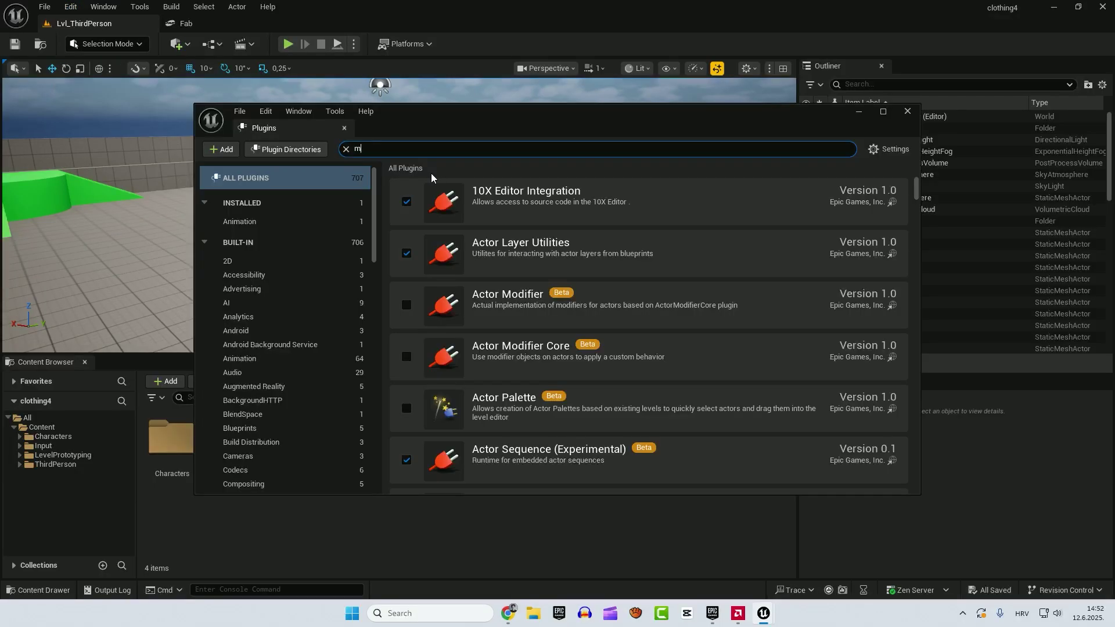
text(etahuman)
Enable the Animator Calibration Processing, Core Tech and remaining MetaHuman plugins, then clear the search
click(407, 201)
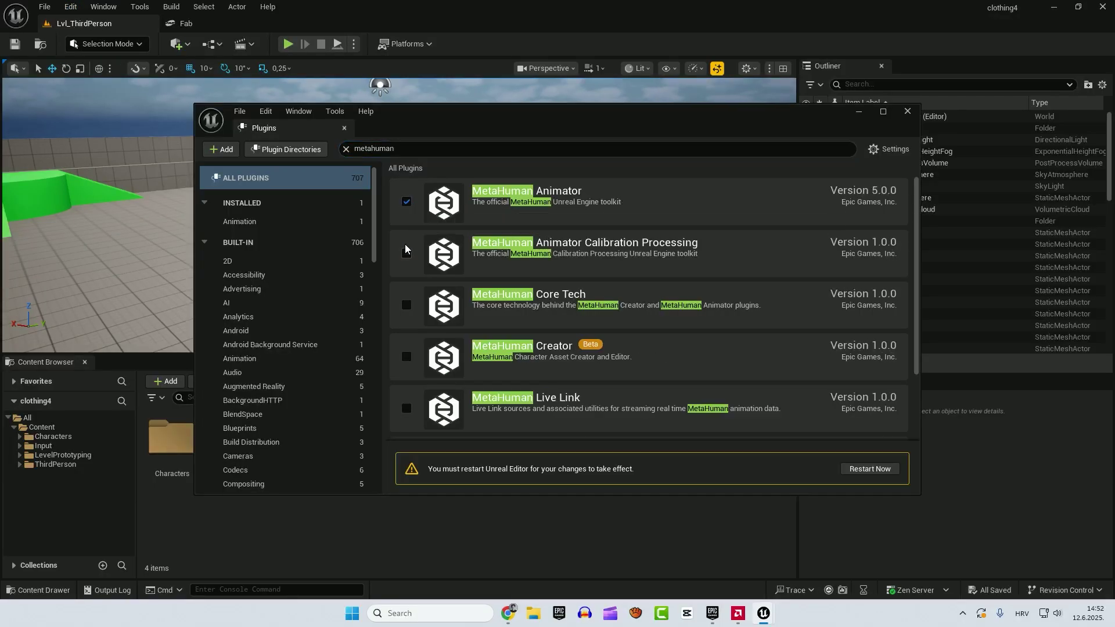
click(407, 253)
click(407, 305)
scroll(581, 377, down, 2)
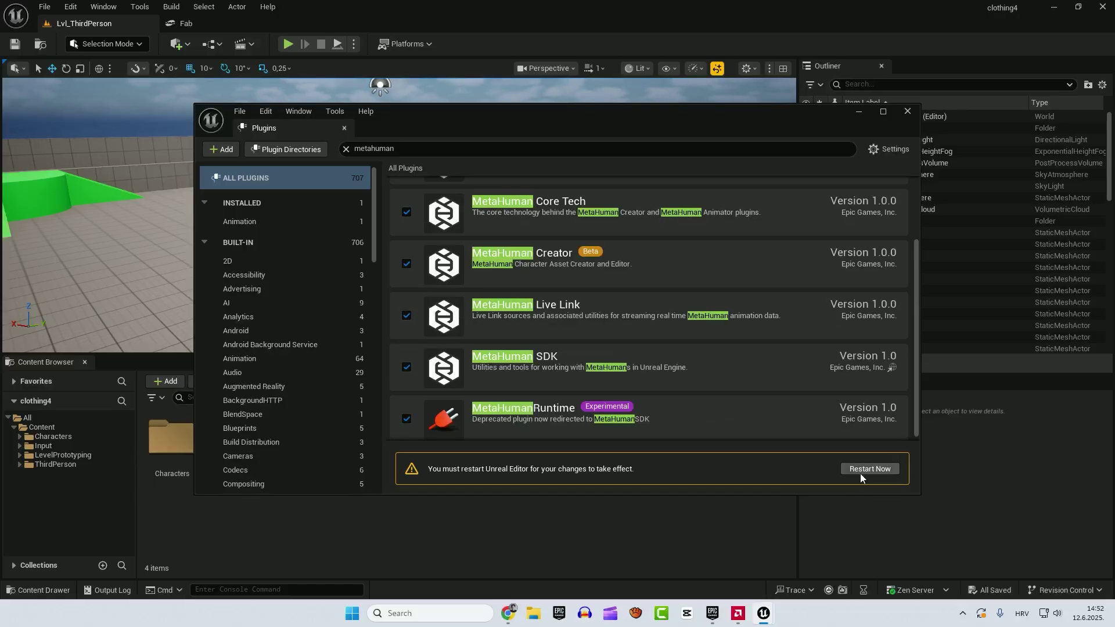
click(870, 469)
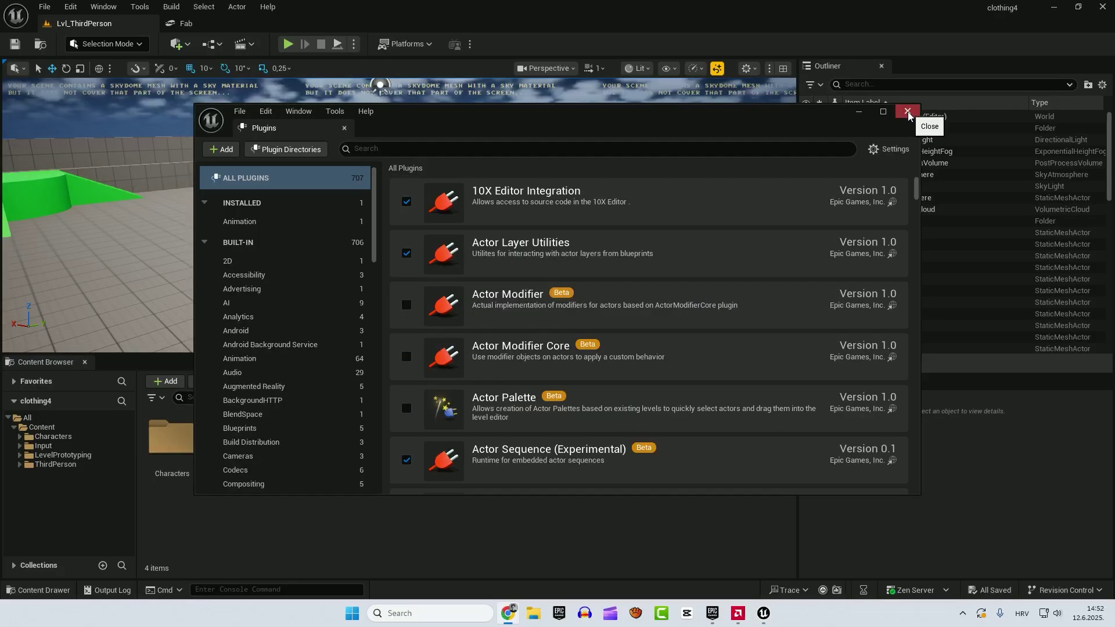
Create a 'Metahuman' folder in Content and open it
click(908, 112)
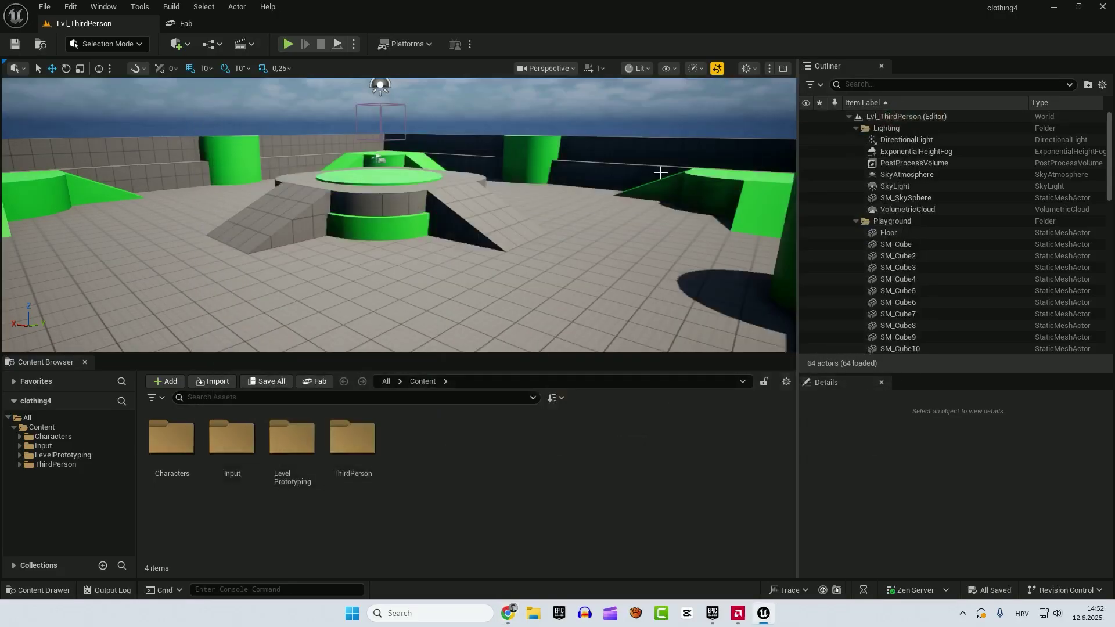
click(36, 427)
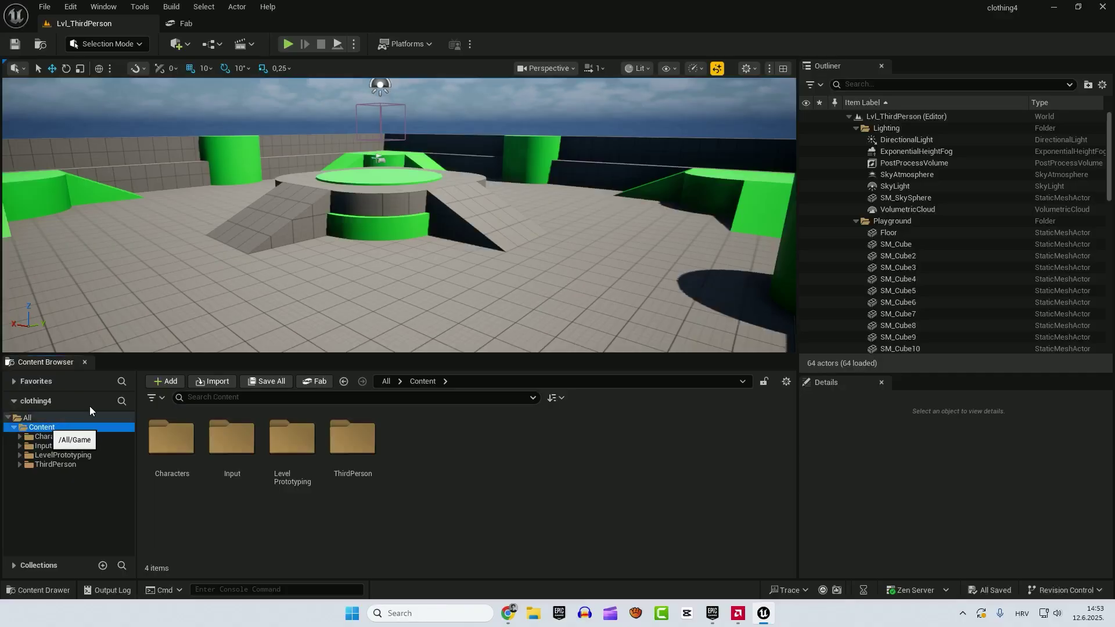
click(163, 382)
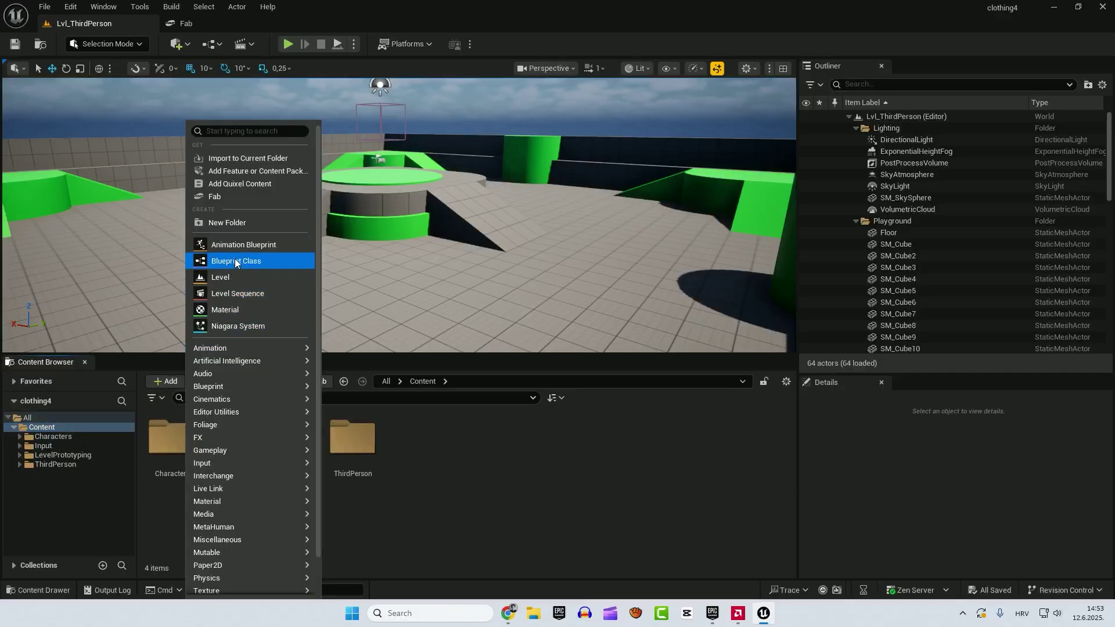
click(238, 223)
text(M)
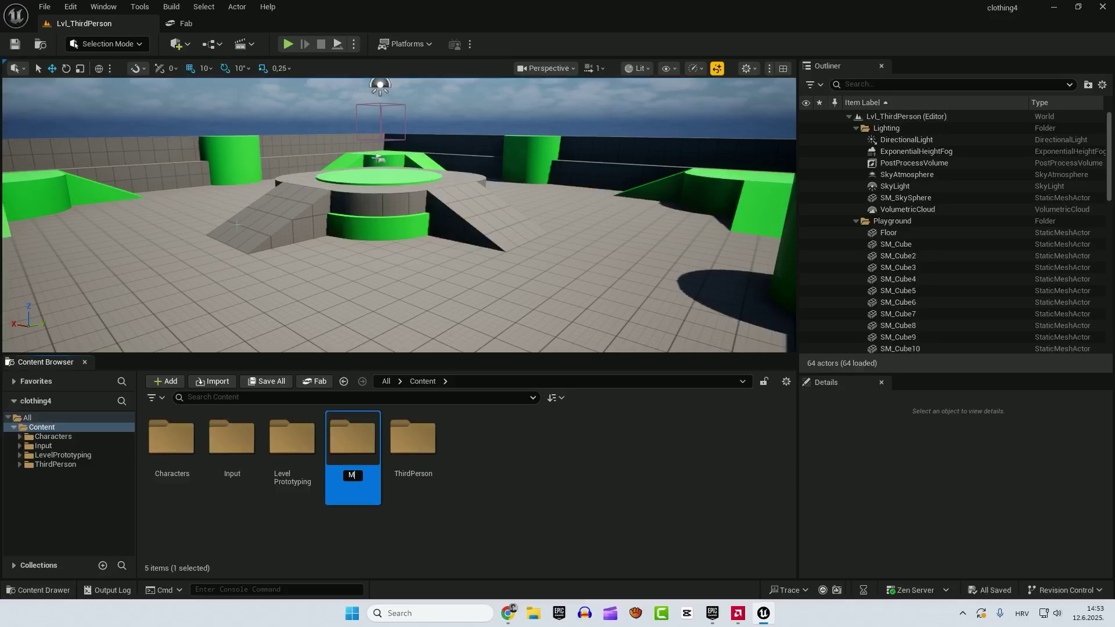
text(etahuman)
key(Return)
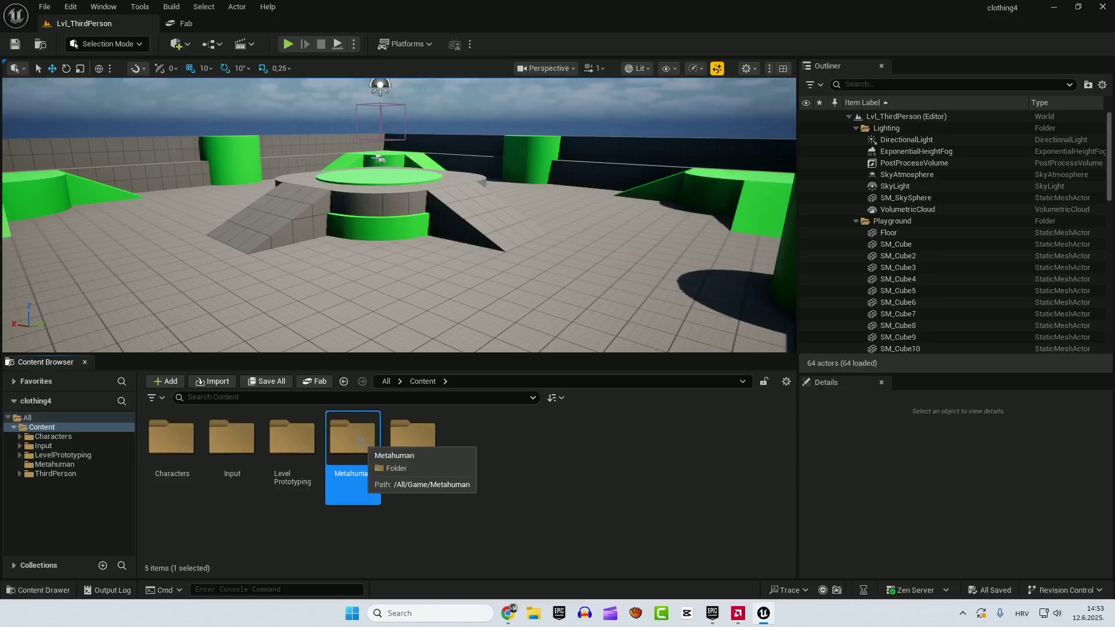
double_click(361, 446)
Create a new MetaHuman Character asset in the Metahuman folder
right_click(213, 440)
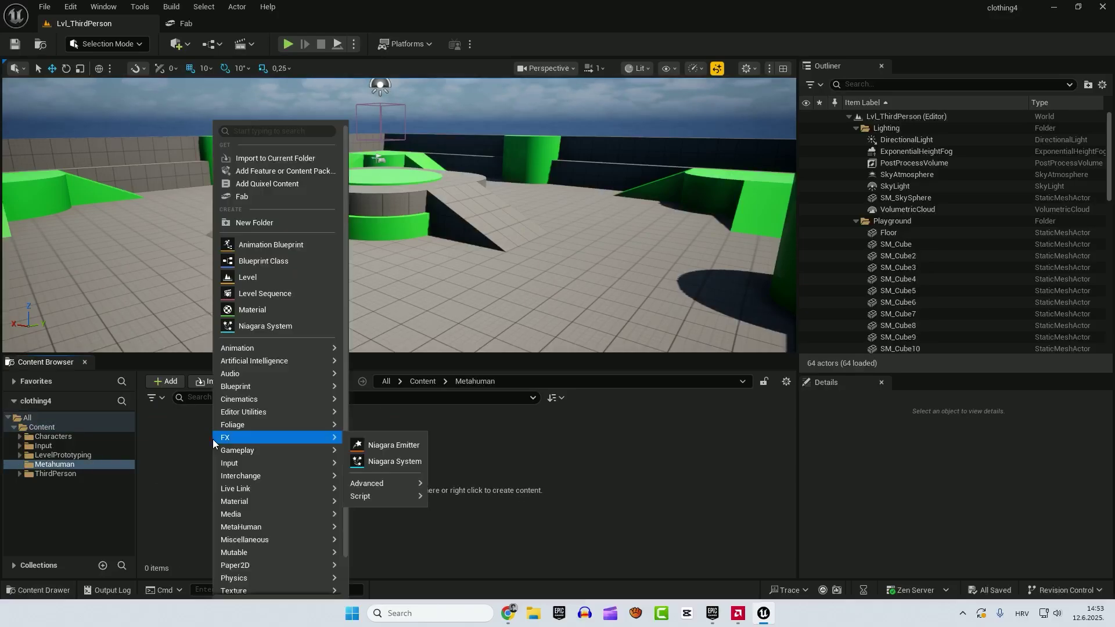
mouse_move(259, 528)
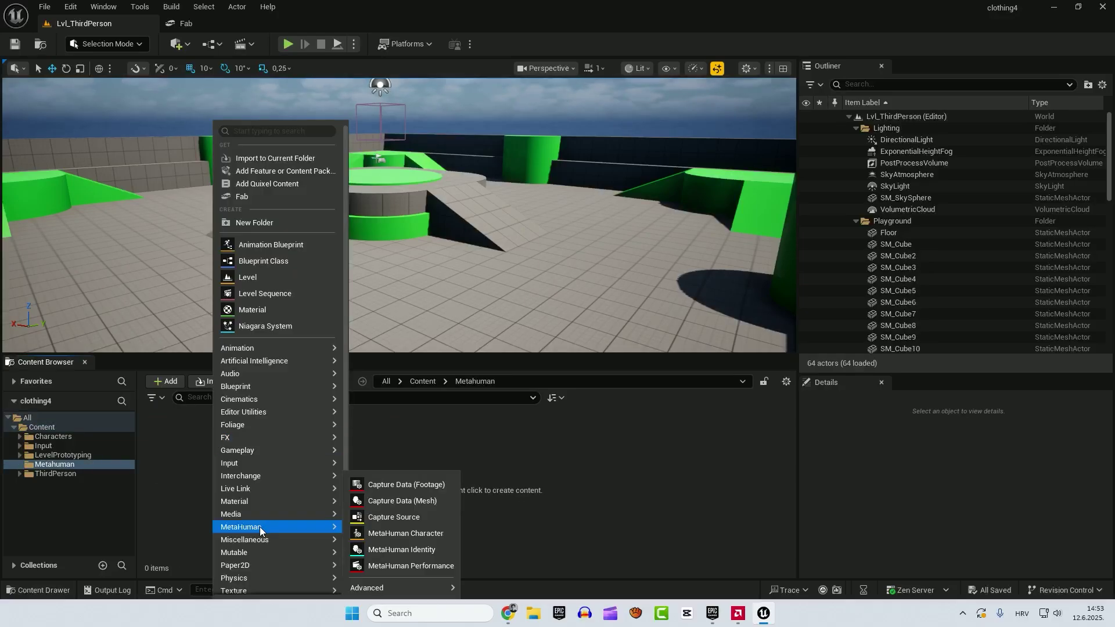
click(388, 533)
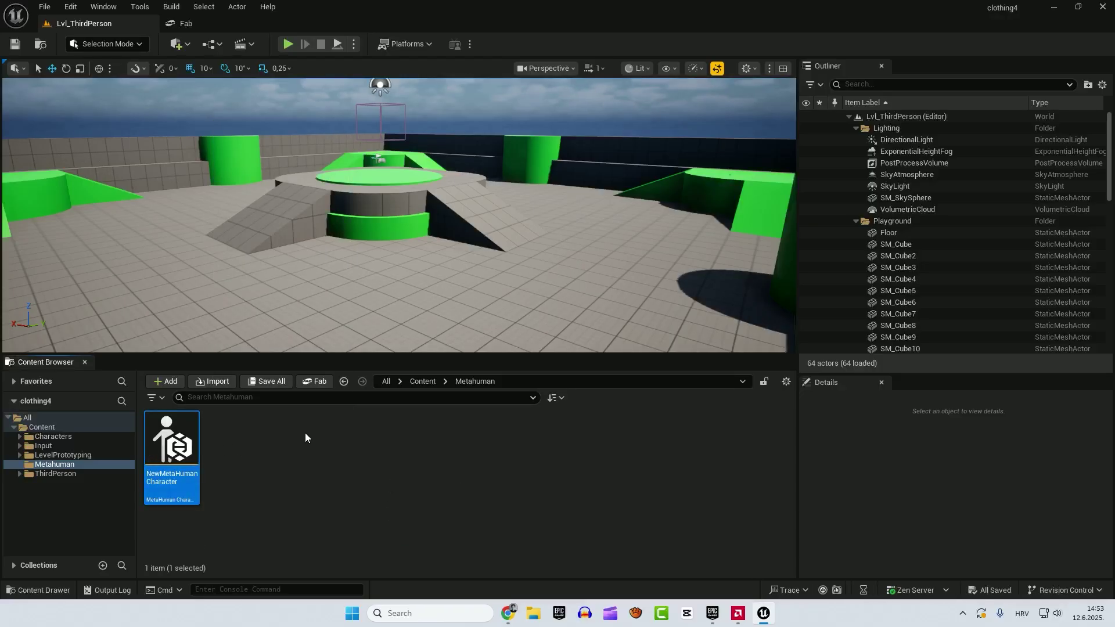
Enable the missing MetaHuman project settings, save NewMetaHumanCharacter and restart the editor
double_click(184, 445)
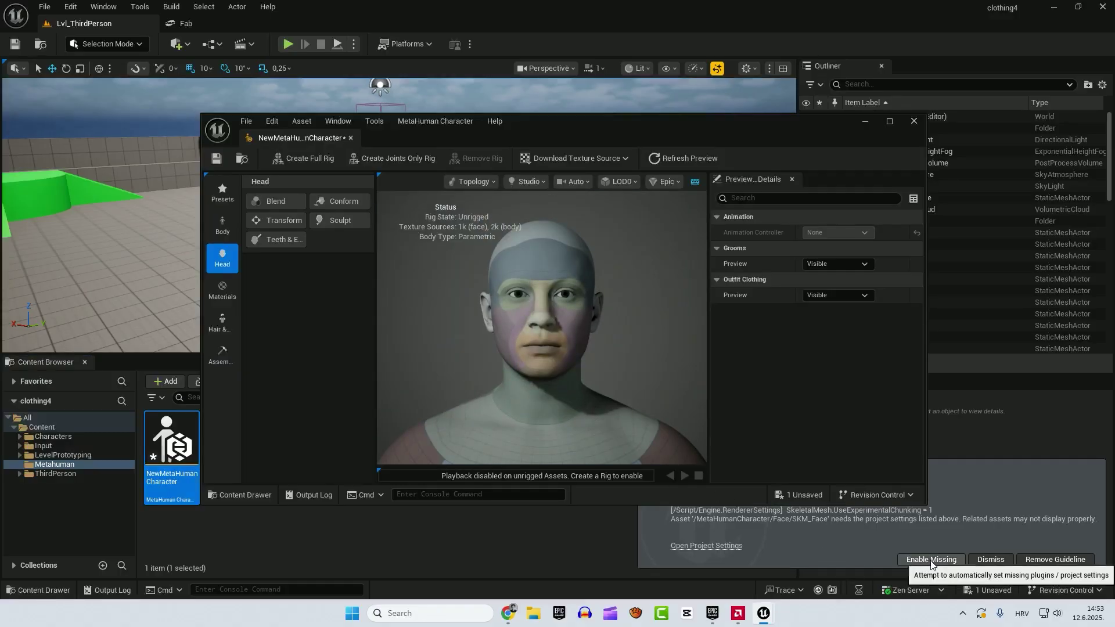
click(931, 560)
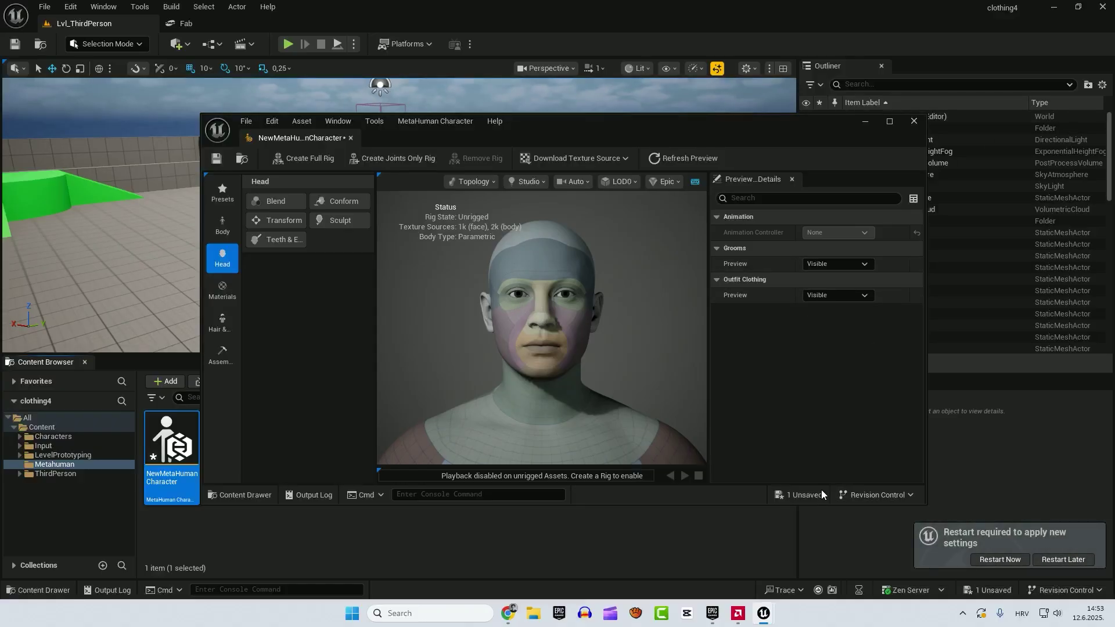
click(988, 560)
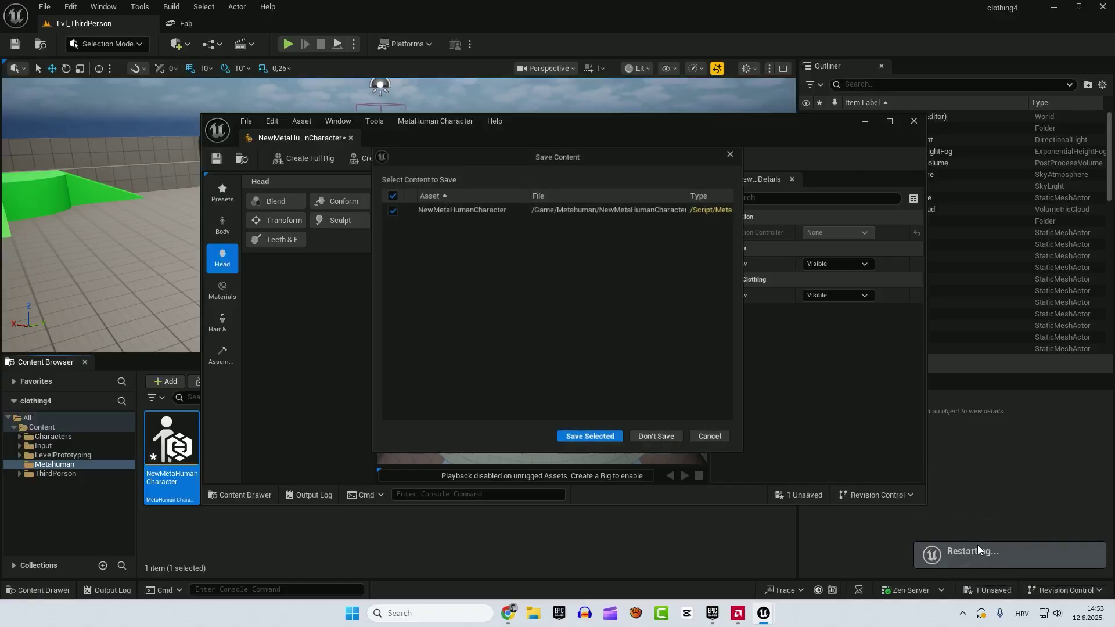
click(604, 436)
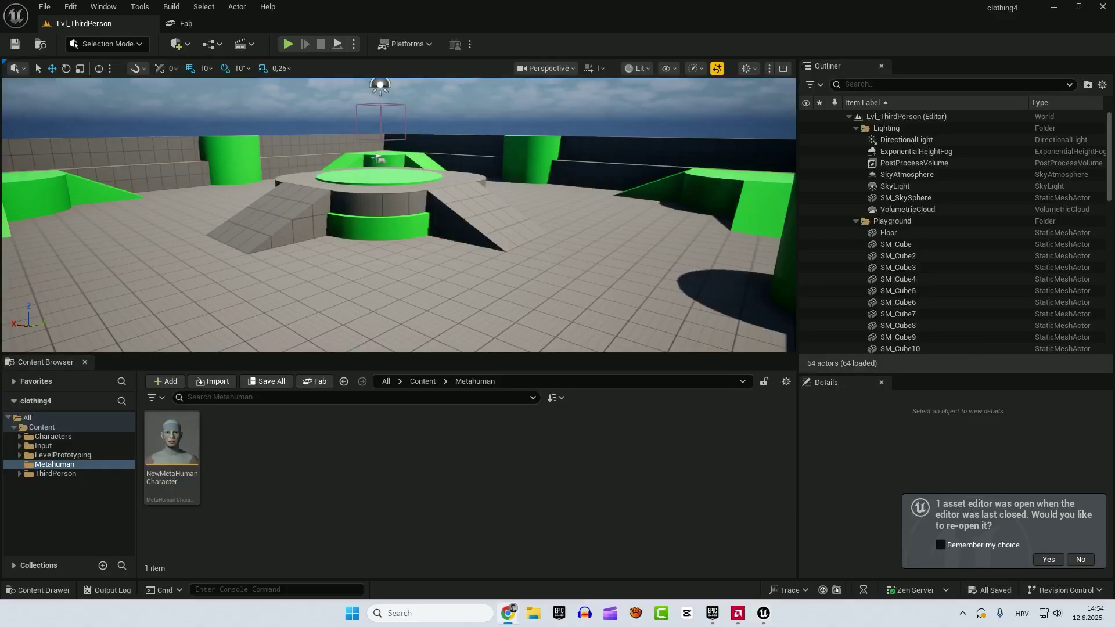
Download the free MetaHuman Techwear Outfit from Fab and select its five import instruction steps
key(alt+Tab)
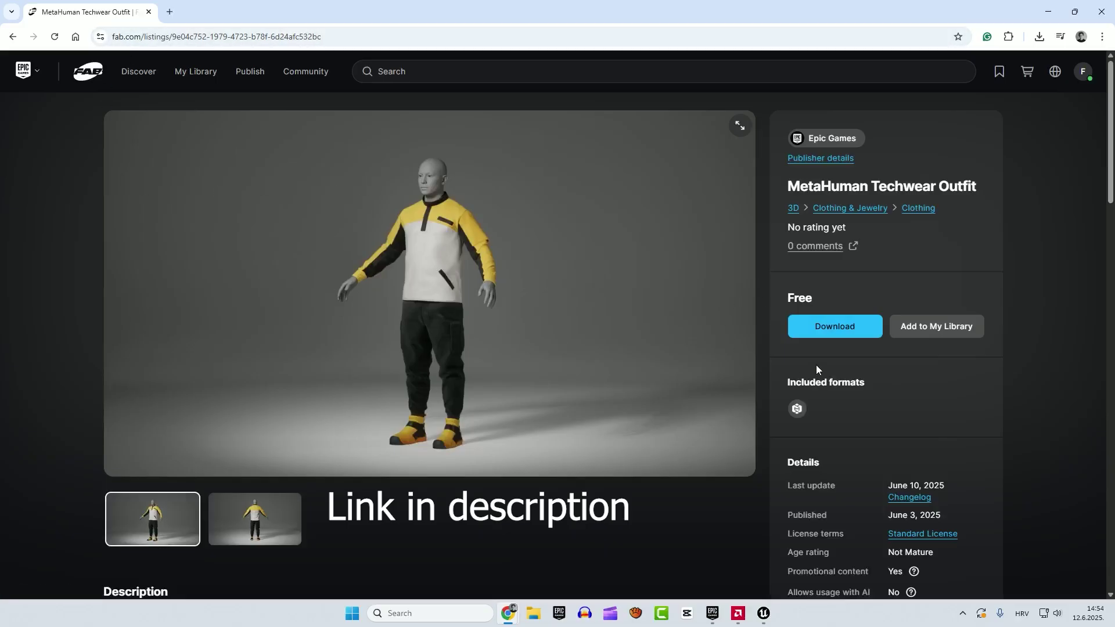
click(822, 328)
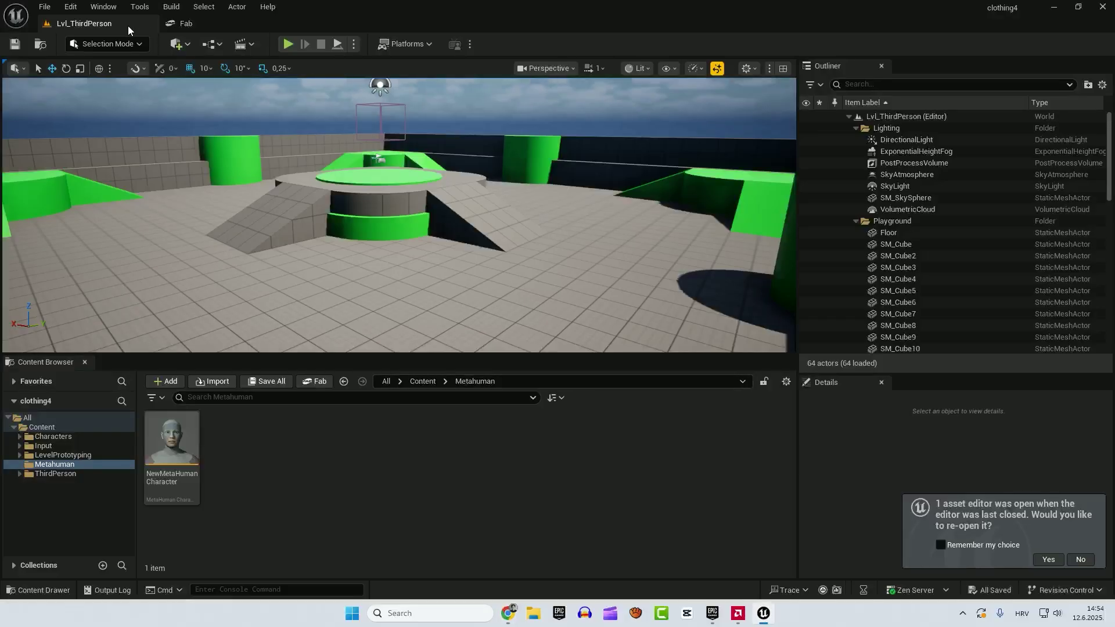
click(103, 6)
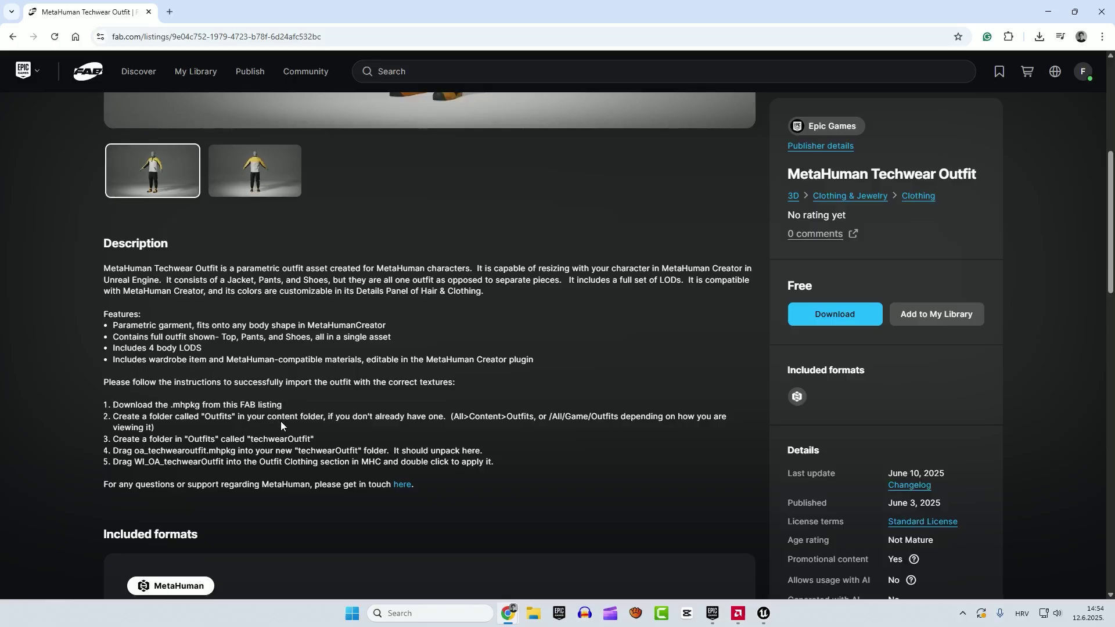
triple_click(280, 421)
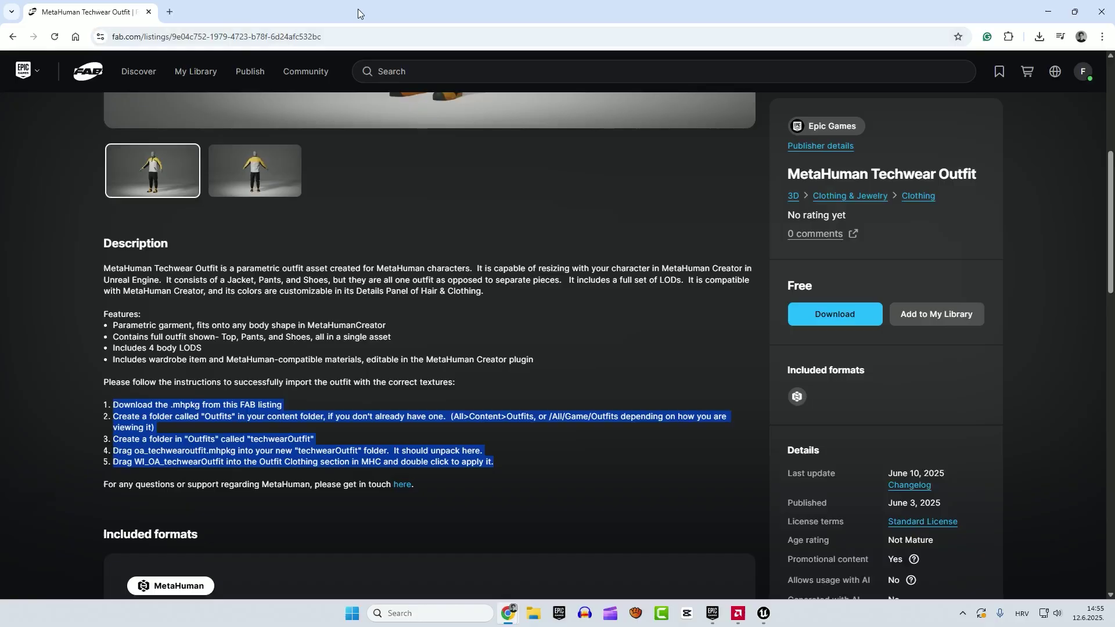
Back in the Unreal editor, create an 'Outfits' folder in Content
key(alt+Tab)
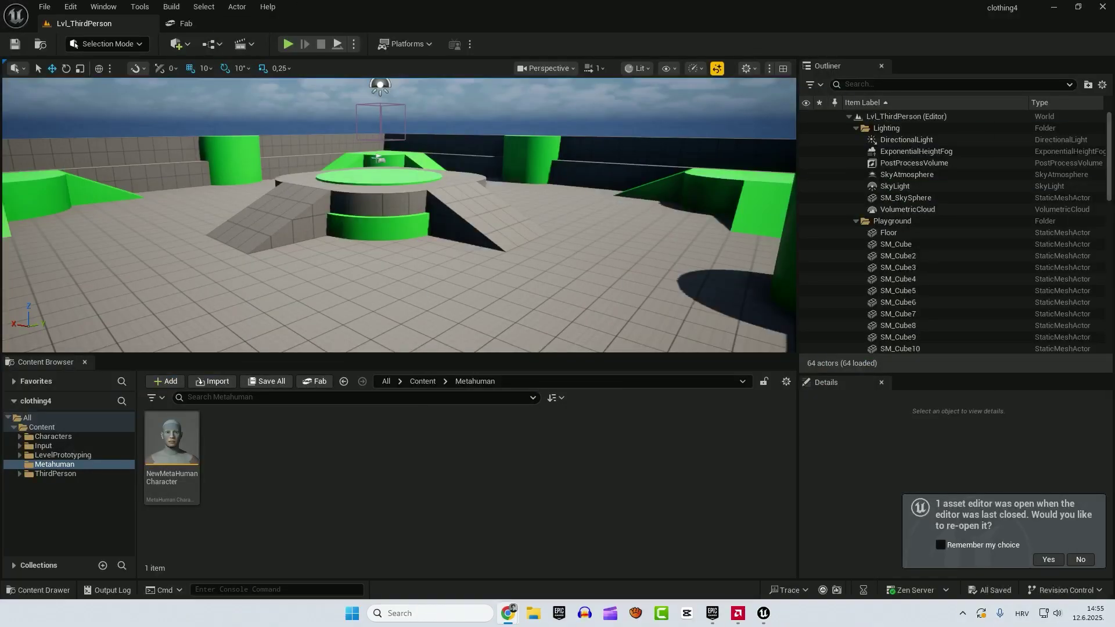
click(1055, 7)
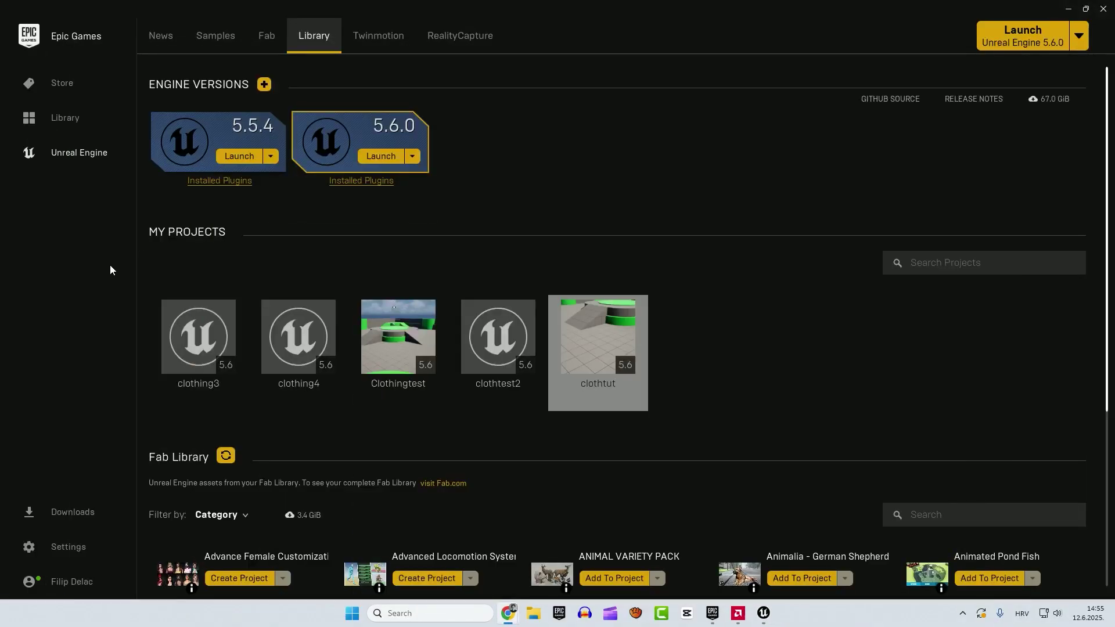
key(super+d)
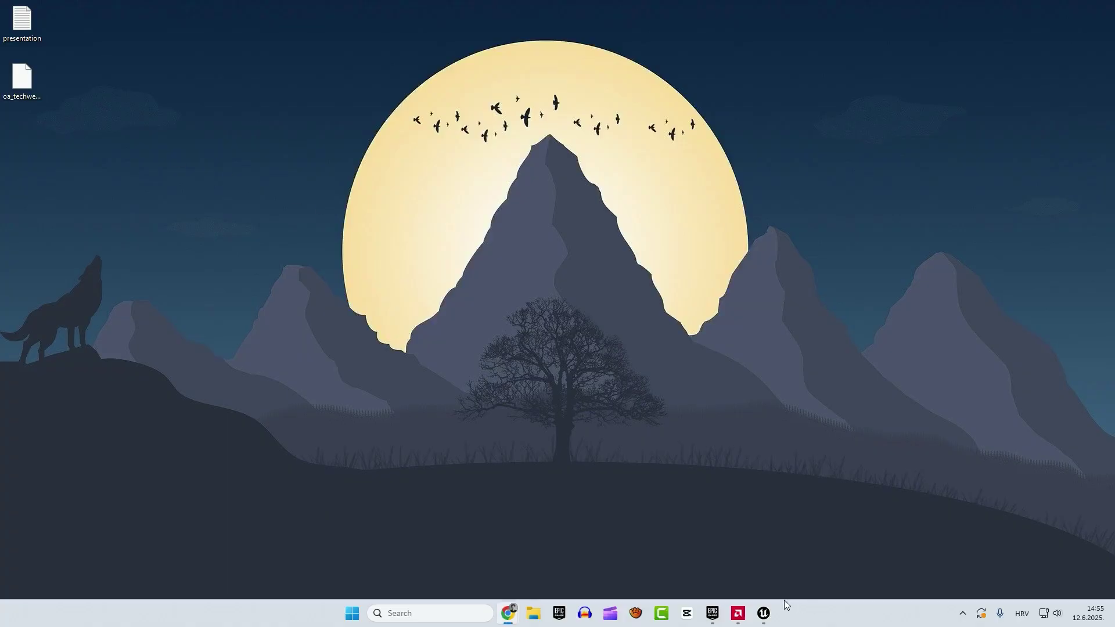
click(764, 614)
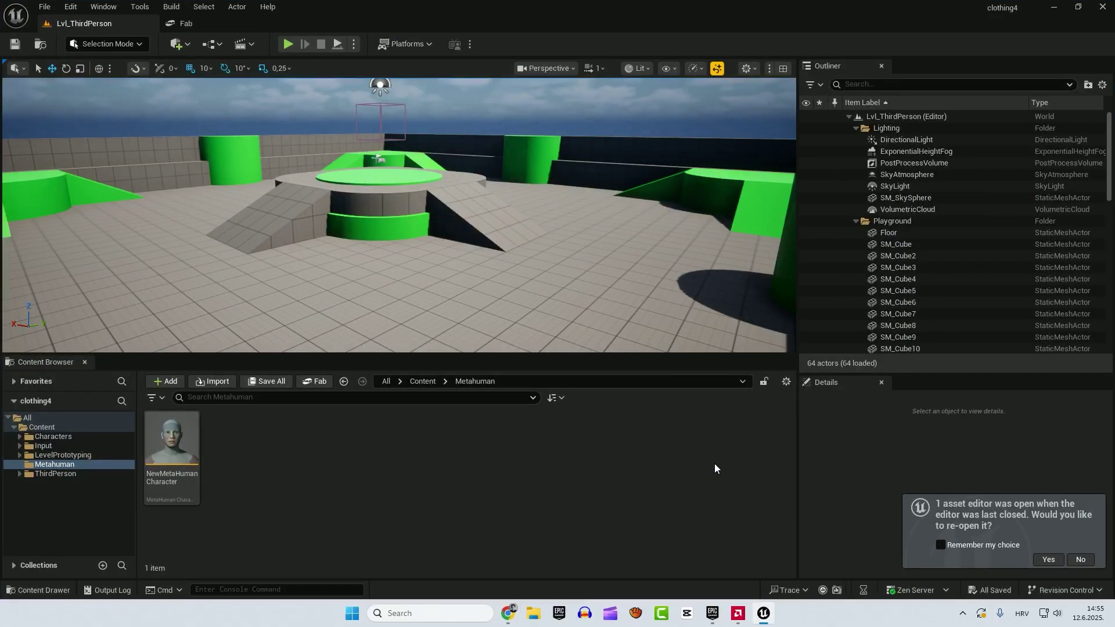
click(42, 428)
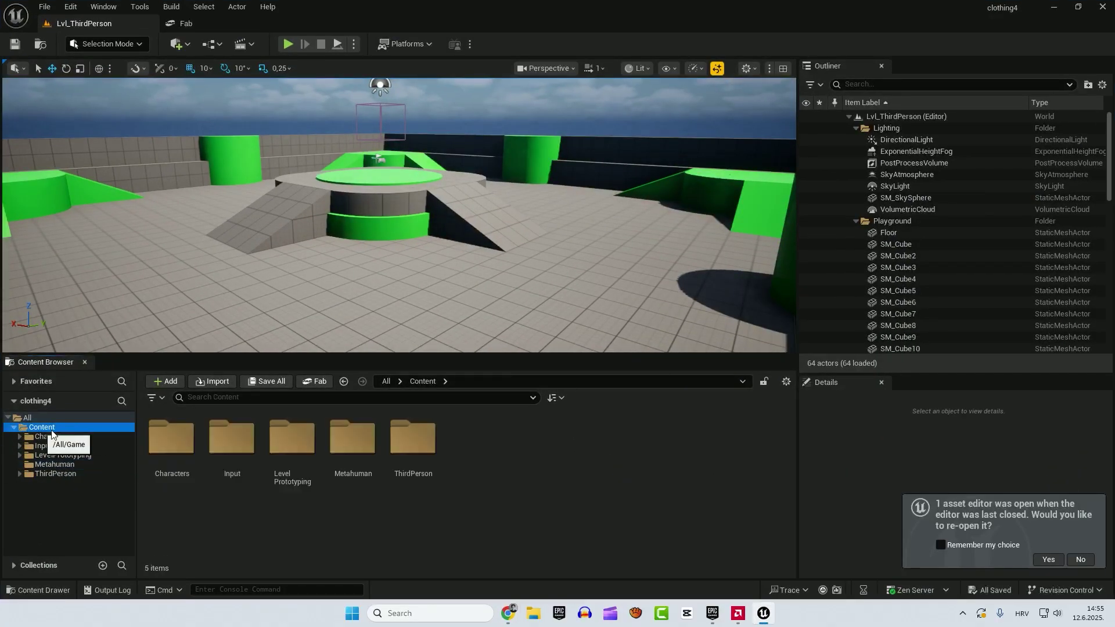
right_click(486, 511)
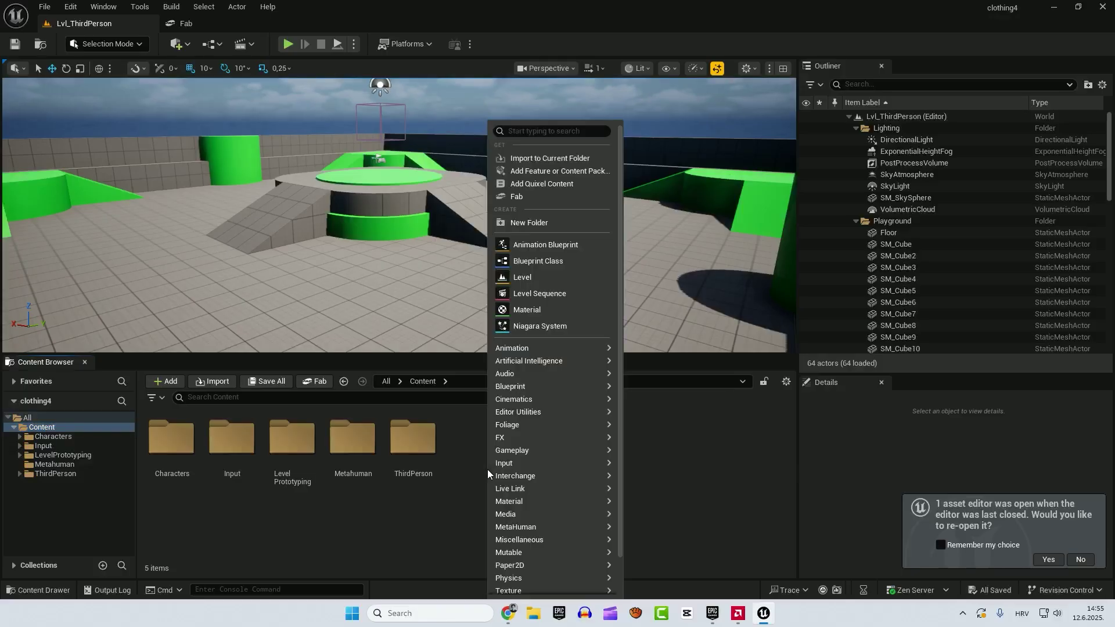
click(520, 226)
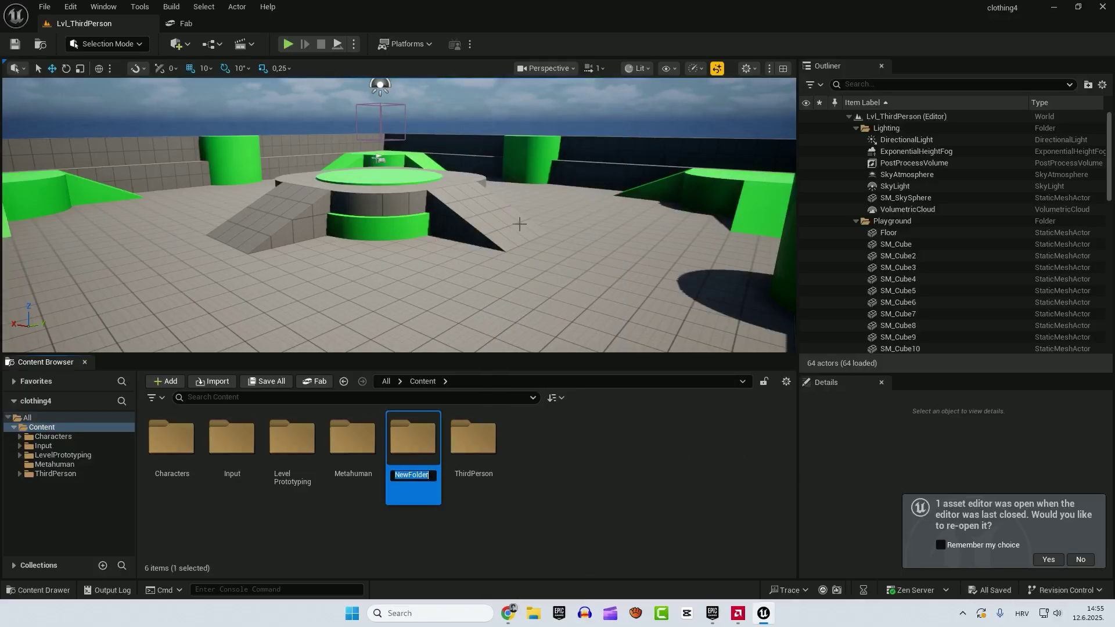
text(Outfits)
key(Return)
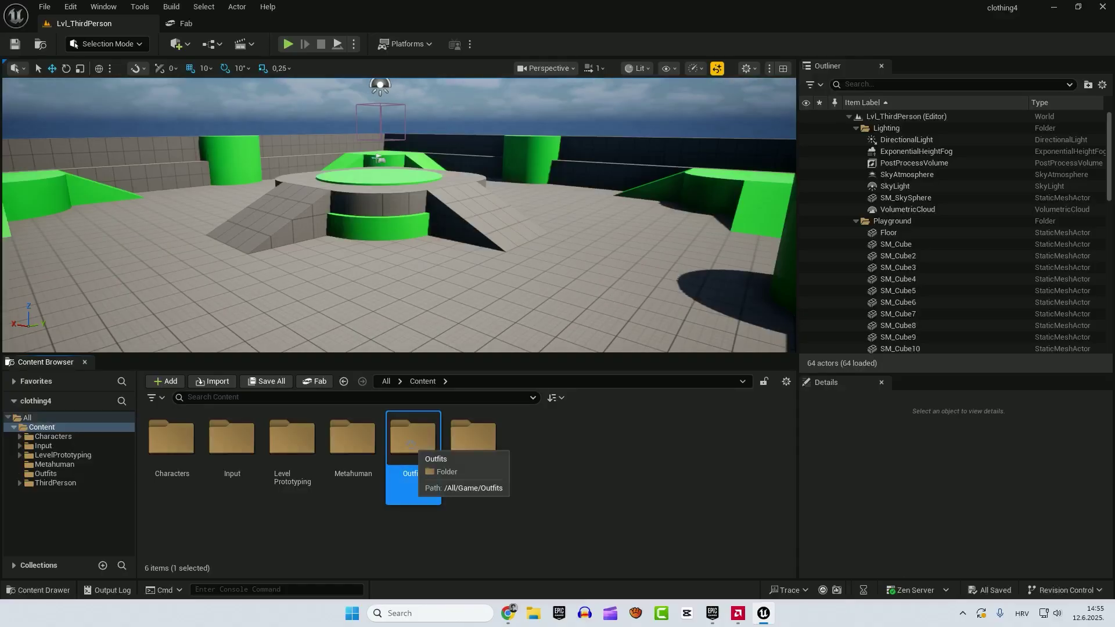
Create and open a 'techwearOutfit' folder inside Outfits, then dismiss the outfit's Import Summary
double_click(411, 445)
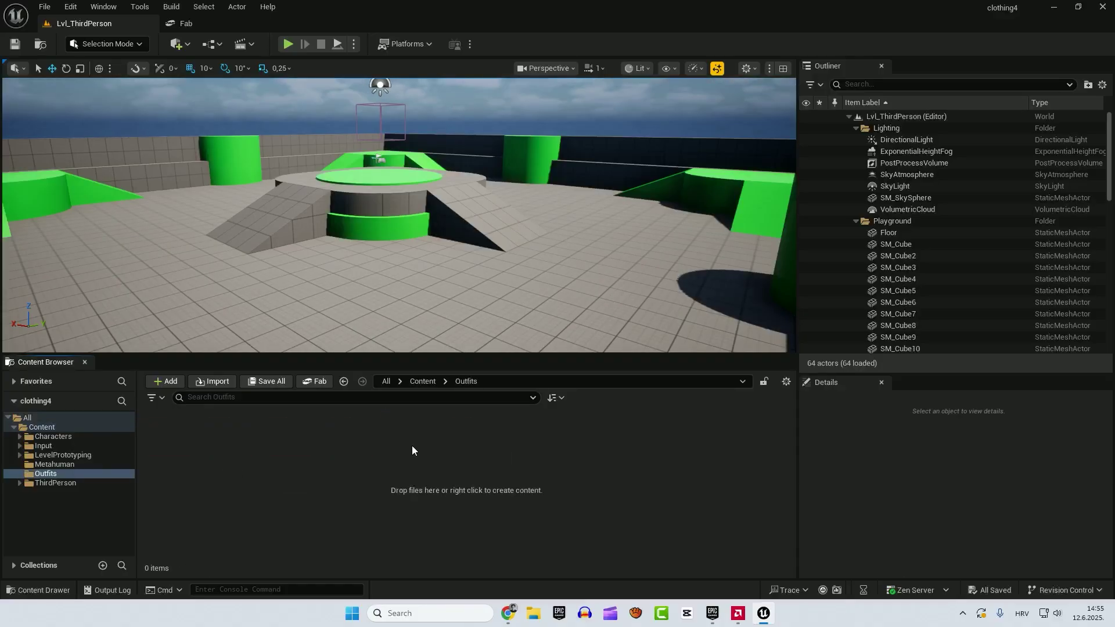
click(164, 381)
click(227, 219)
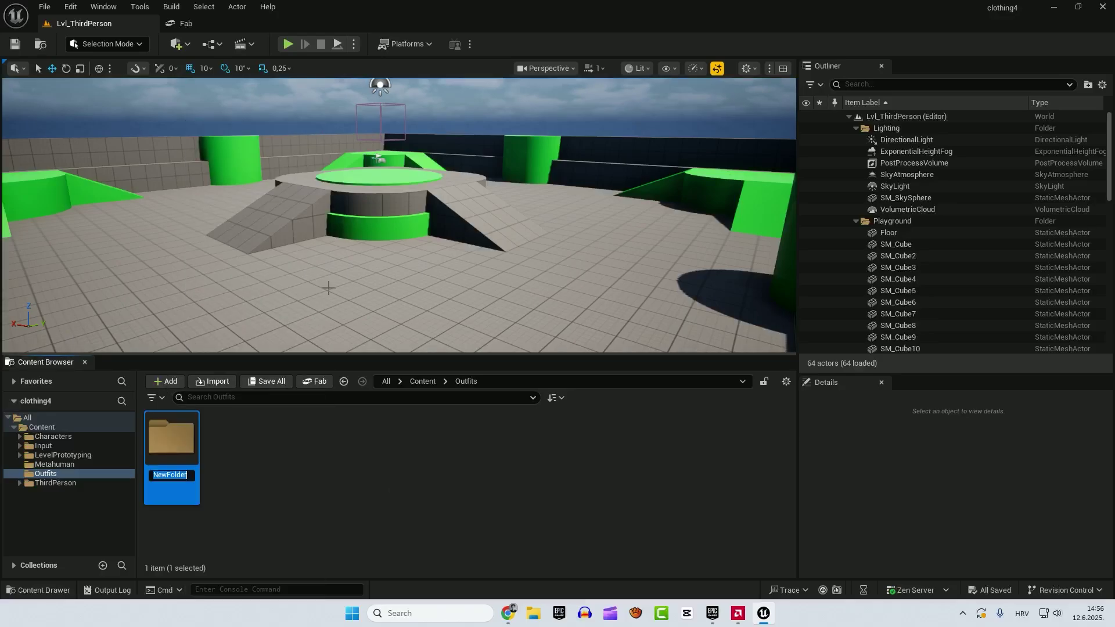
text(techwea)
text(rOutfit)
key(Return)
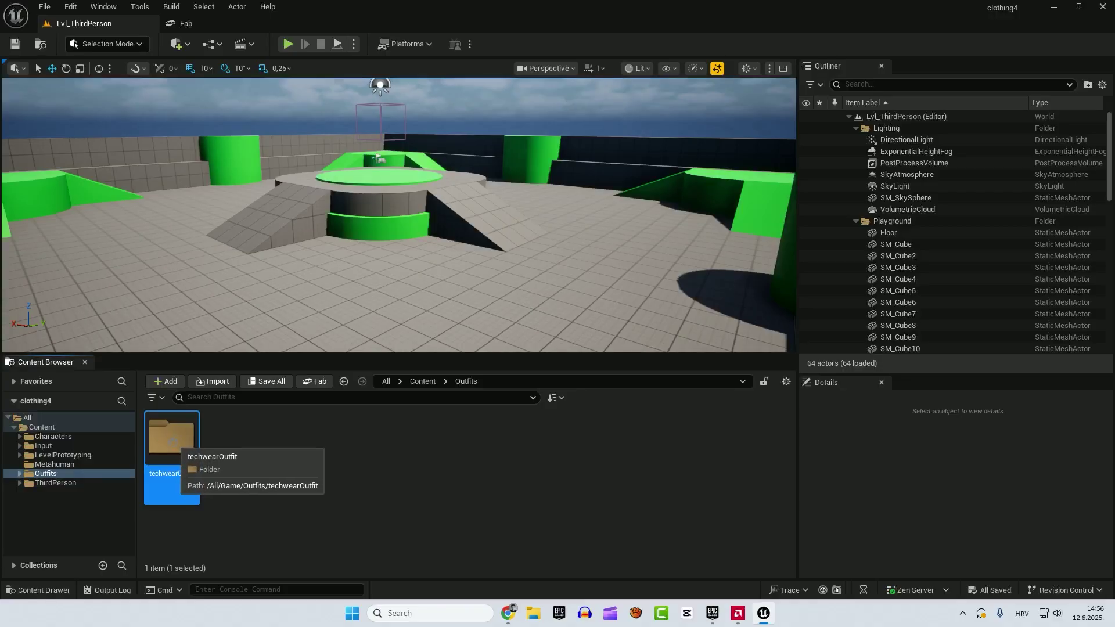
double_click(174, 444)
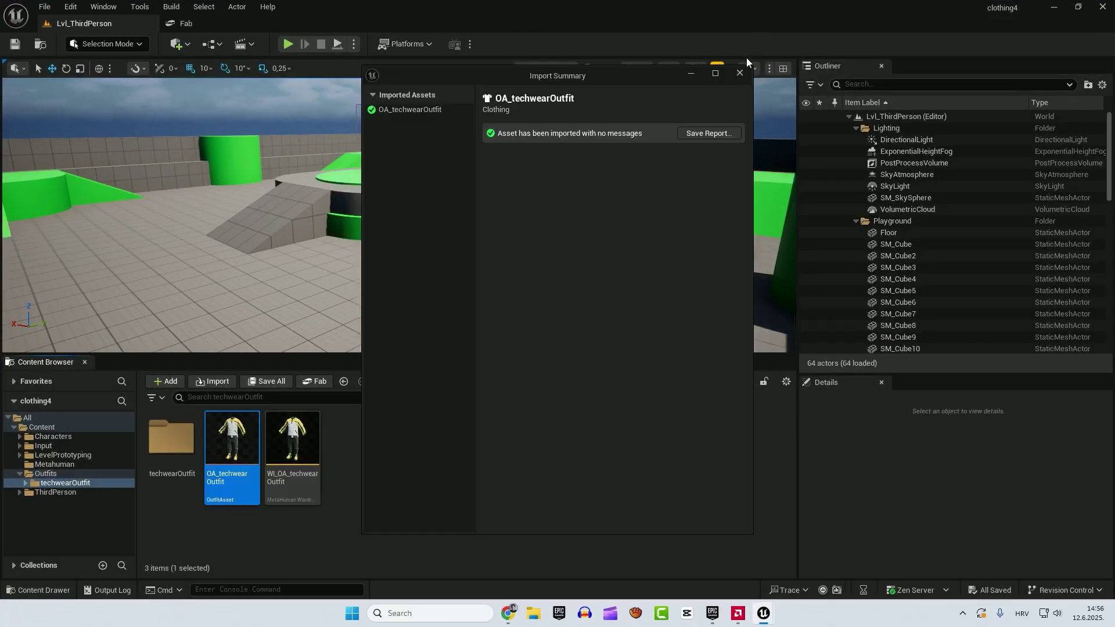
click(740, 73)
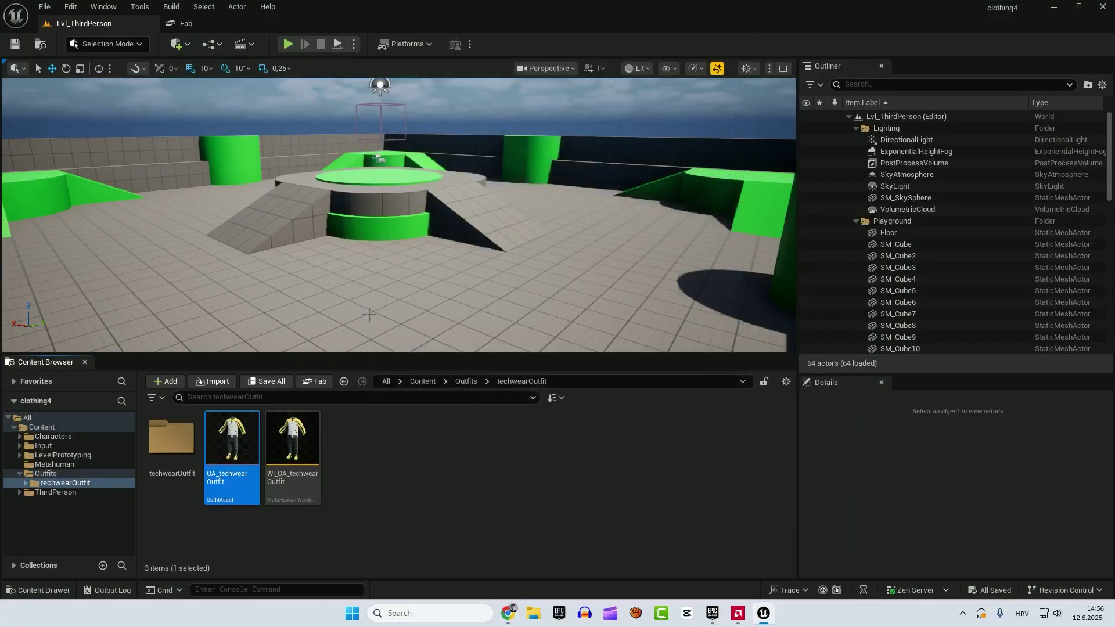
Open NewMetaHumanCharacter from the Metahuman folder and start it from the Aera preset
click(50, 464)
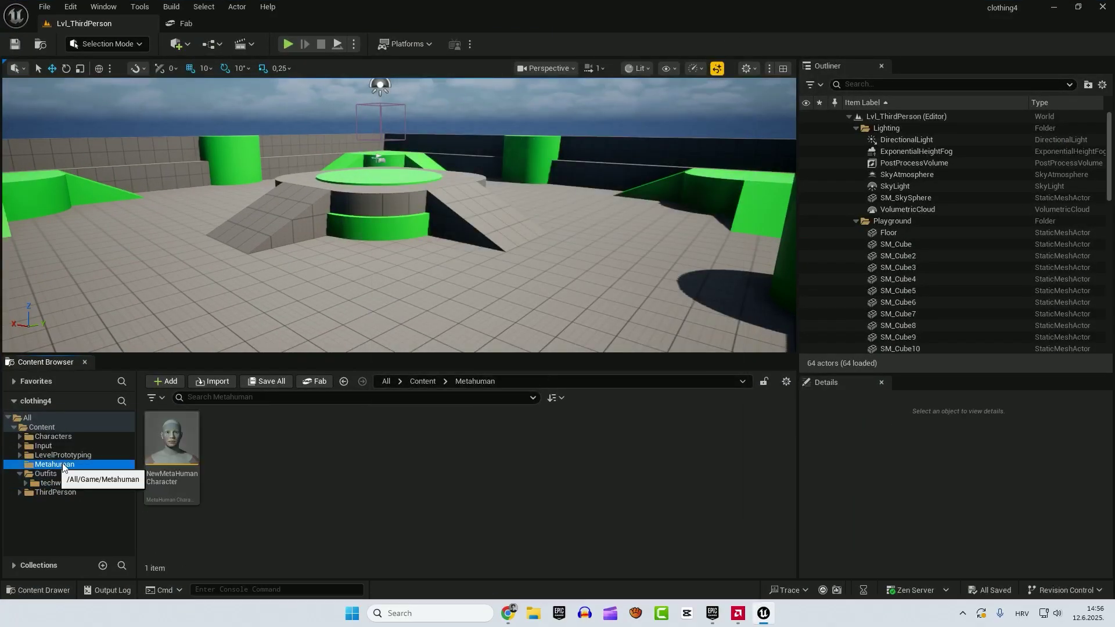
double_click(172, 438)
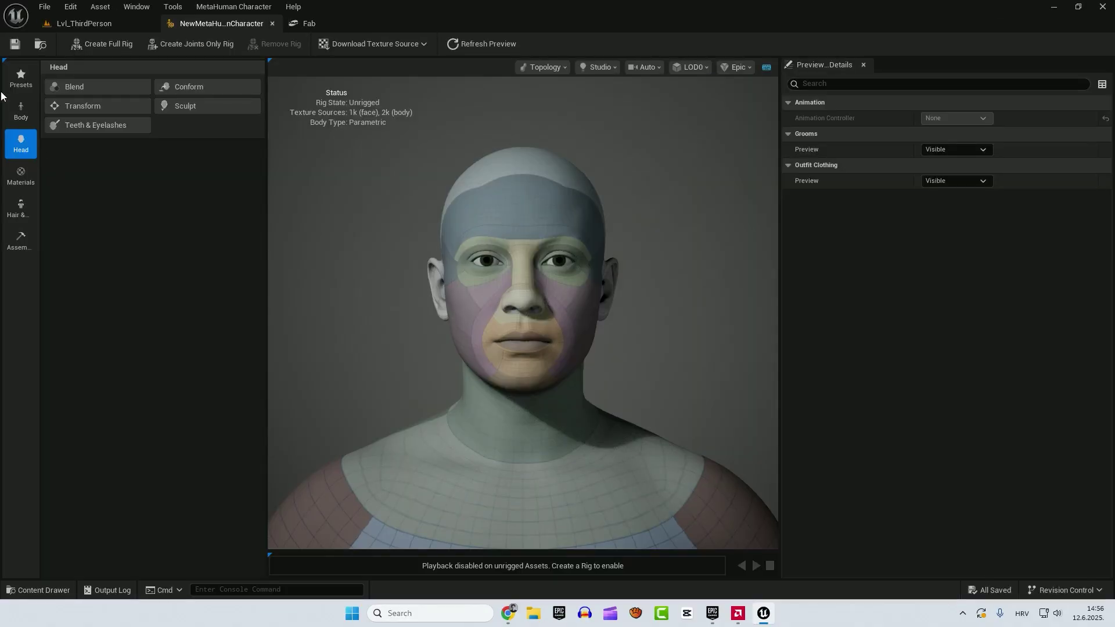
click(21, 79)
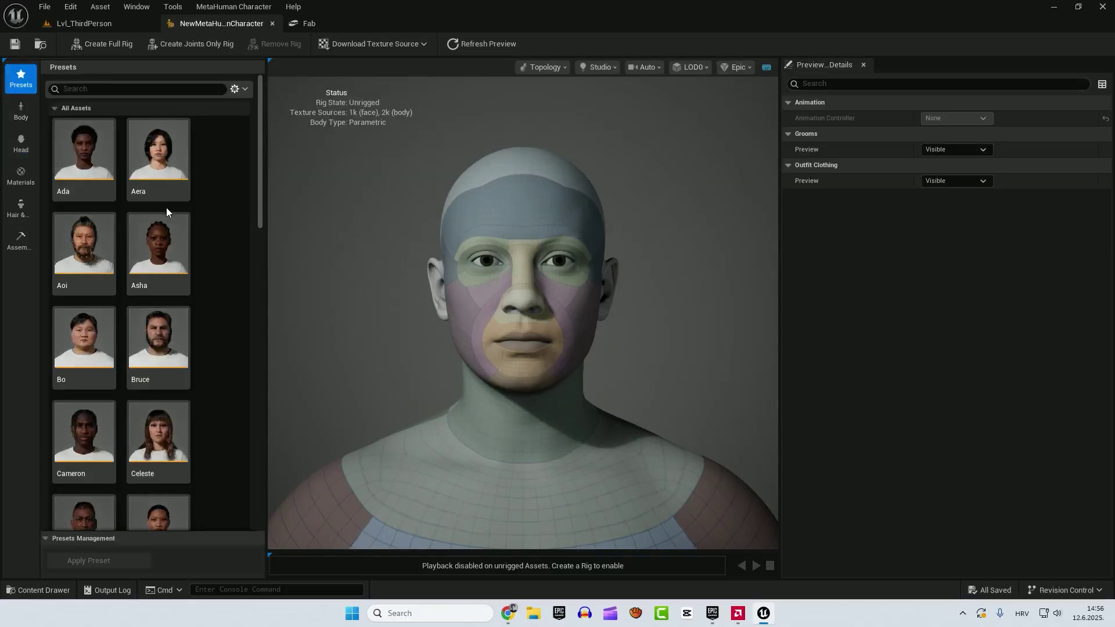
double_click(163, 155)
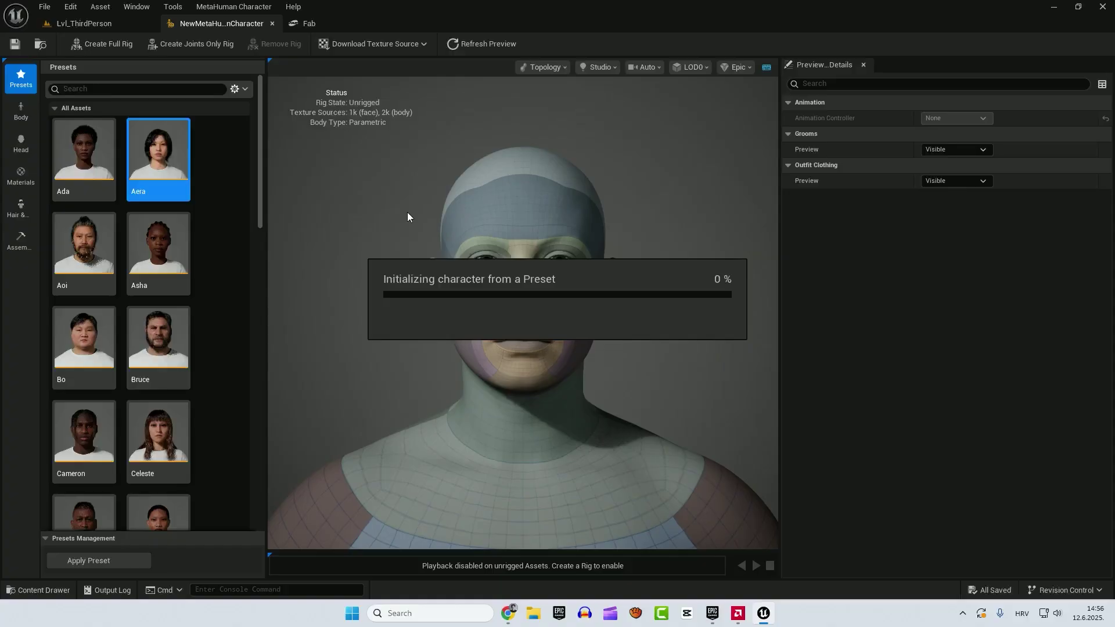
Remove WI_DefaultGarment from Aera's Outfit Clothing under Hair & Clothing
click(22, 212)
scroll(261, 149, down, 3)
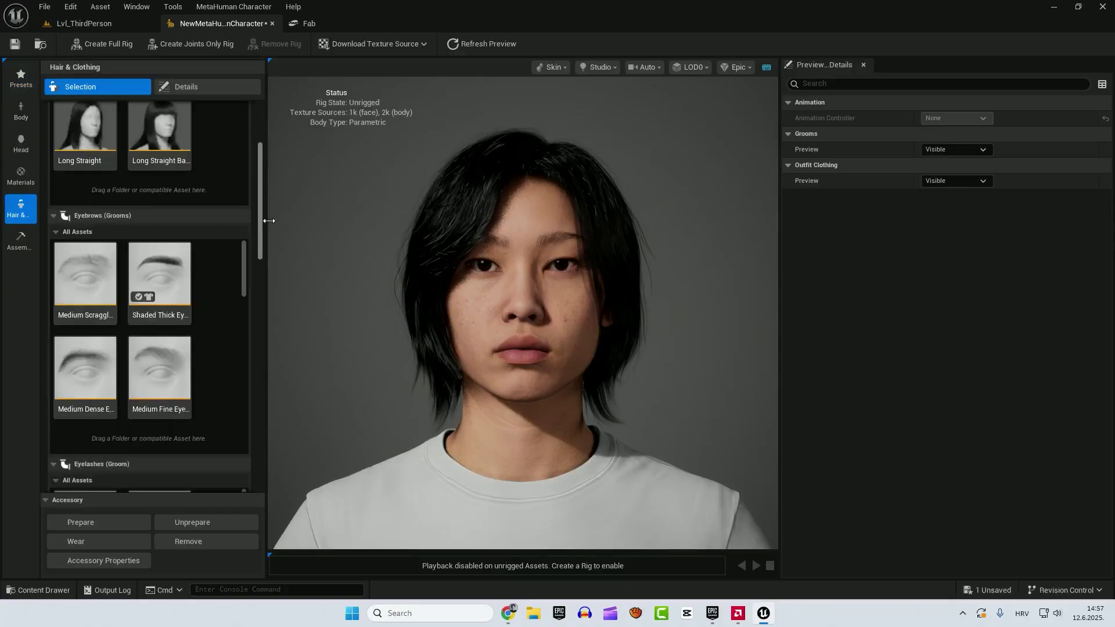
drag(269, 221, 247, 438)
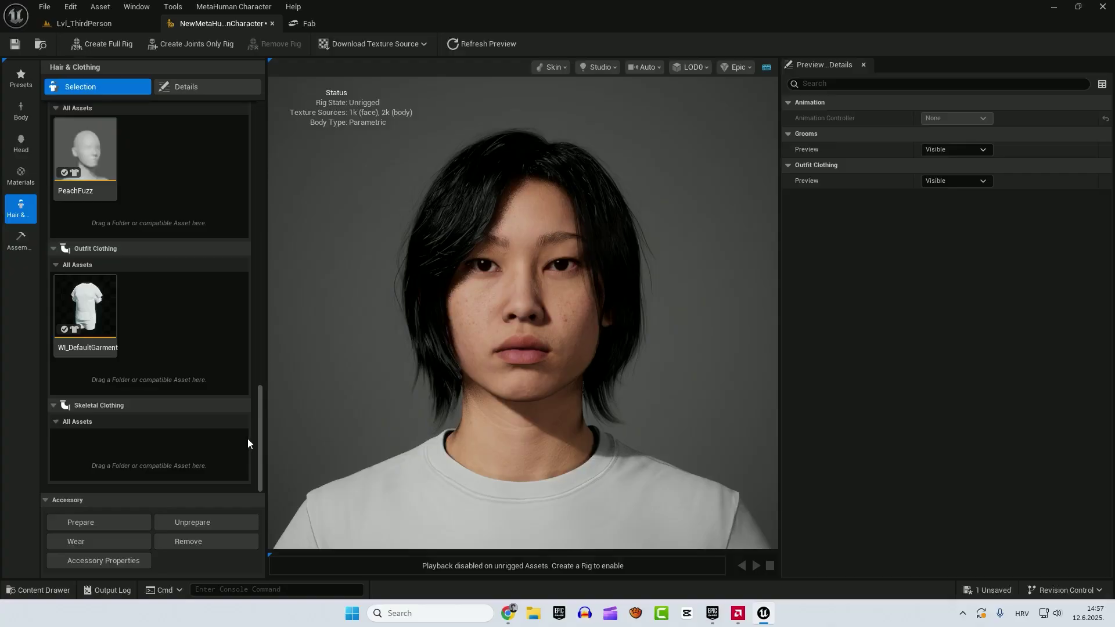
click(106, 308)
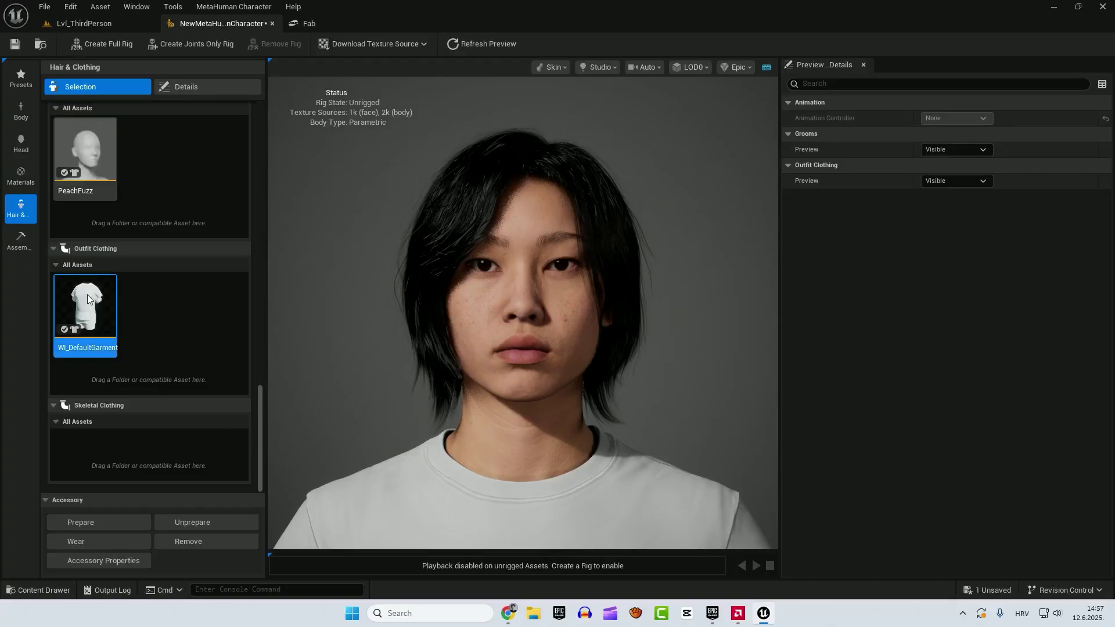
click(189, 543)
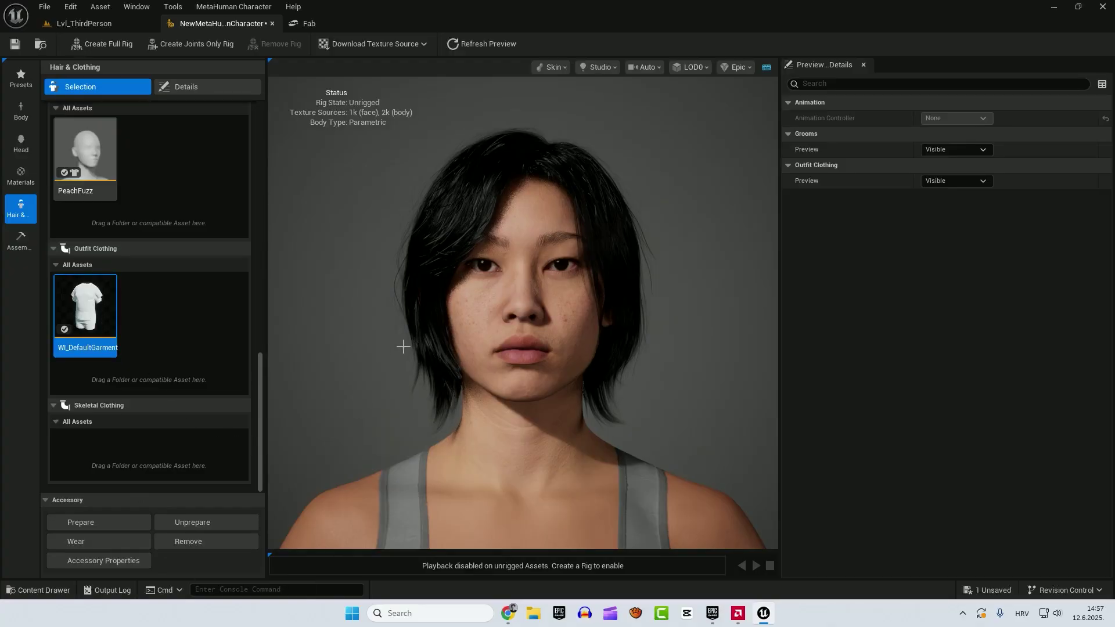
Drag WI_OA_techwearOutfit from Outfits/techwearOutfit into Outfit Clothing and dress Aera in it
key(ctrl+space)
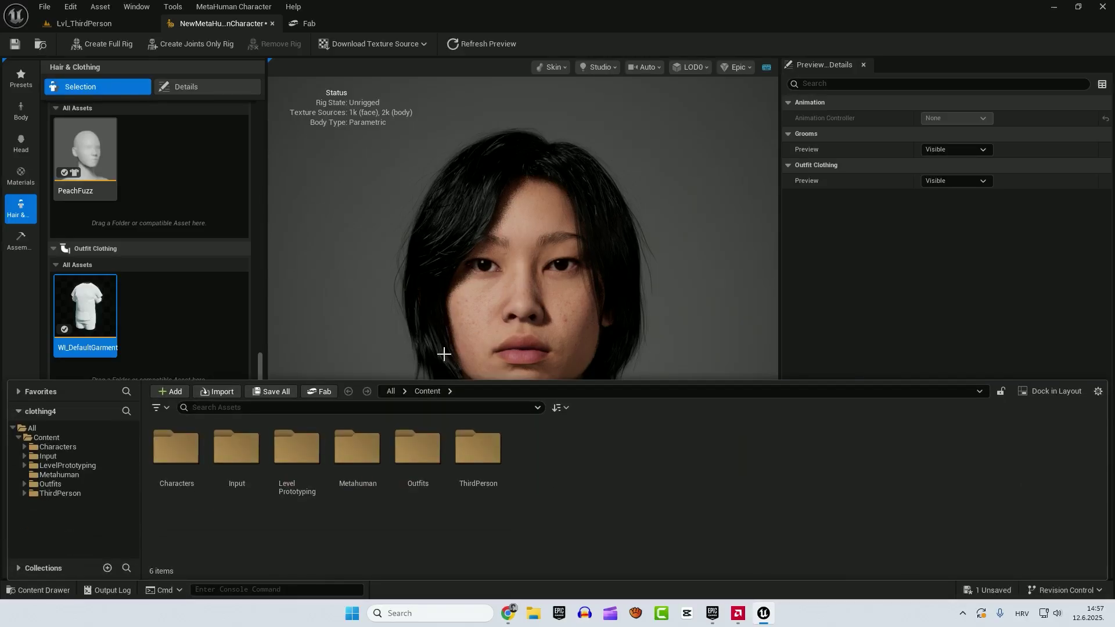
double_click(427, 456)
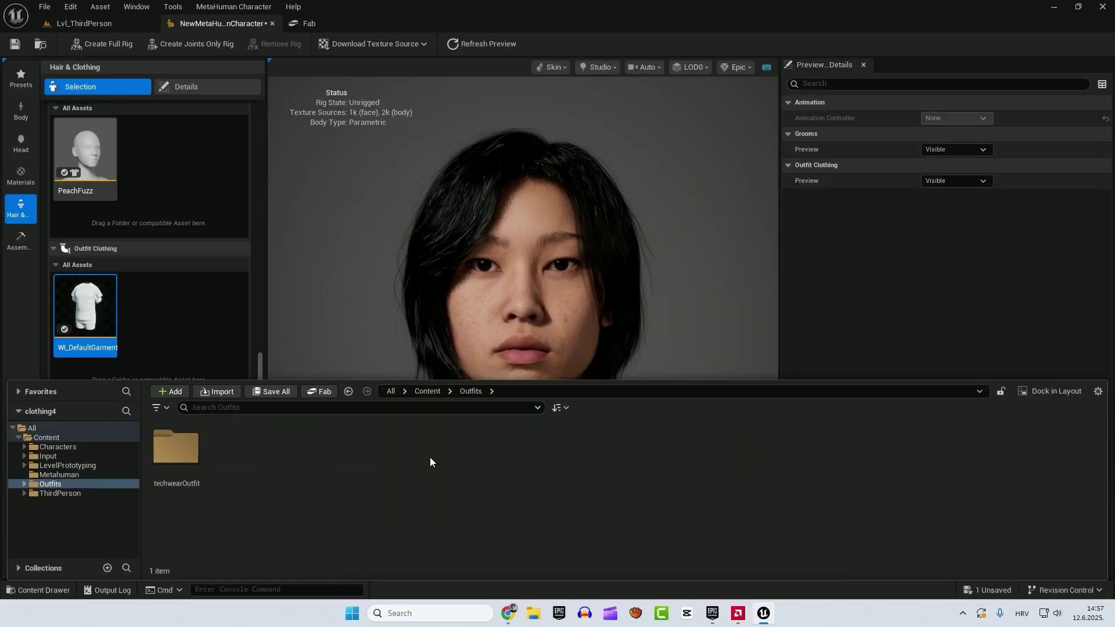
double_click(176, 448)
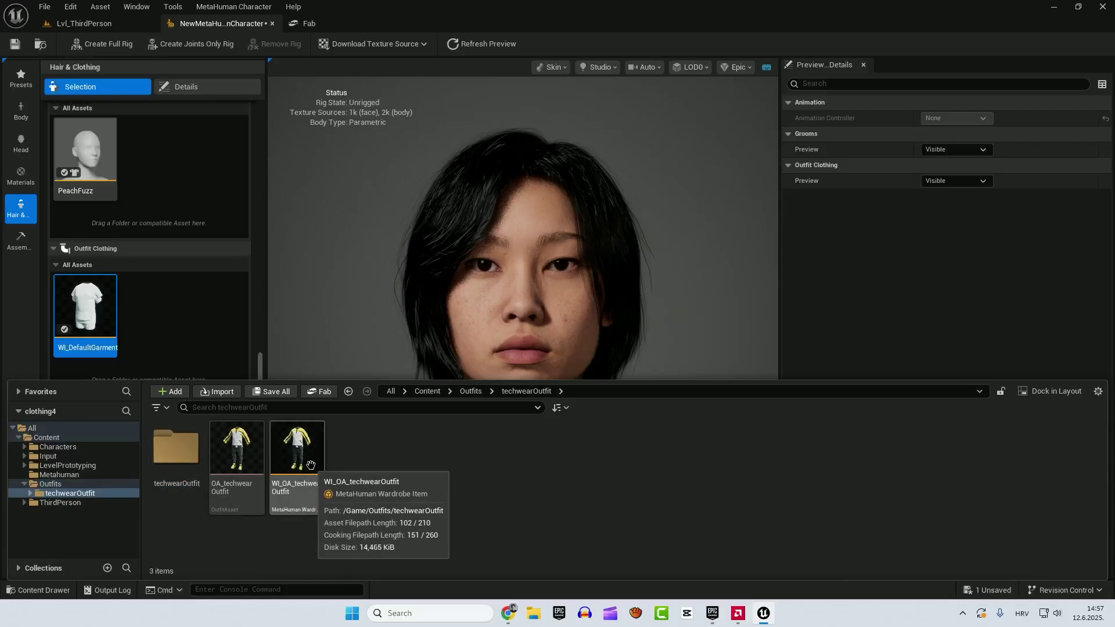
drag(297, 447, 165, 317)
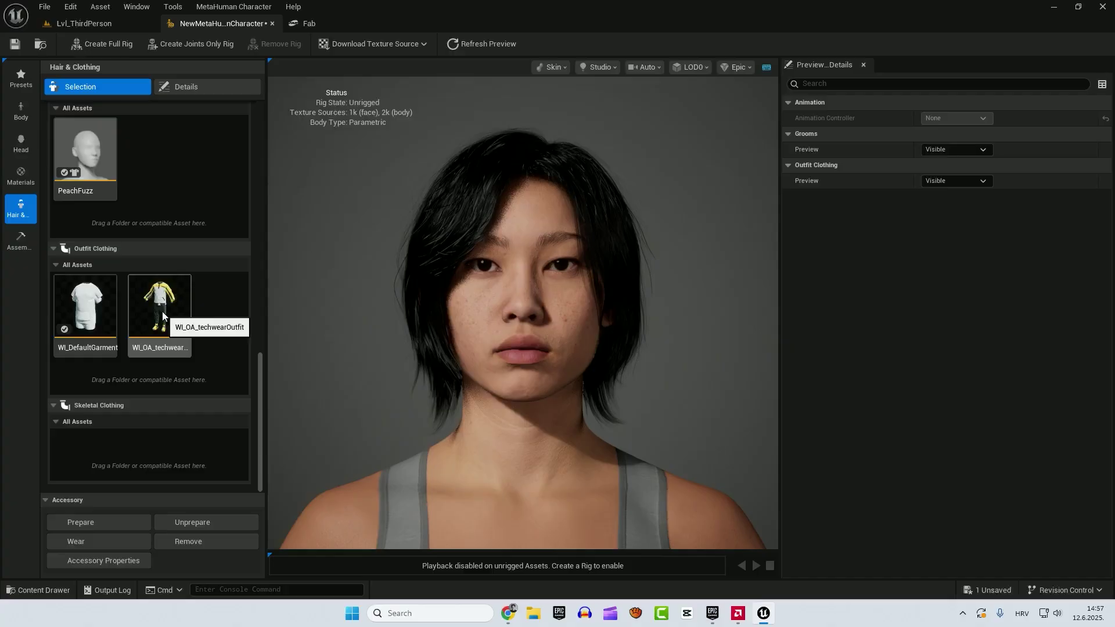
click(162, 315)
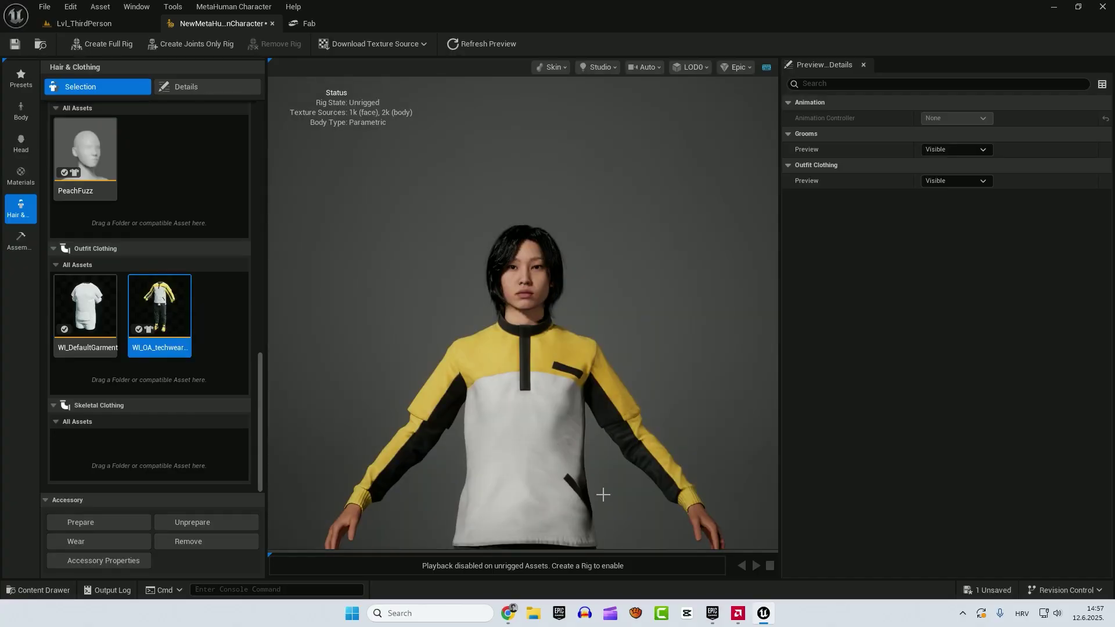
mouse_move(604, 495)
middle_down()
mouse_move(604, 581)
mouse_move(604, 453)
mouse_move(604, 552)
mouse_move(604, 494)
middle_up()
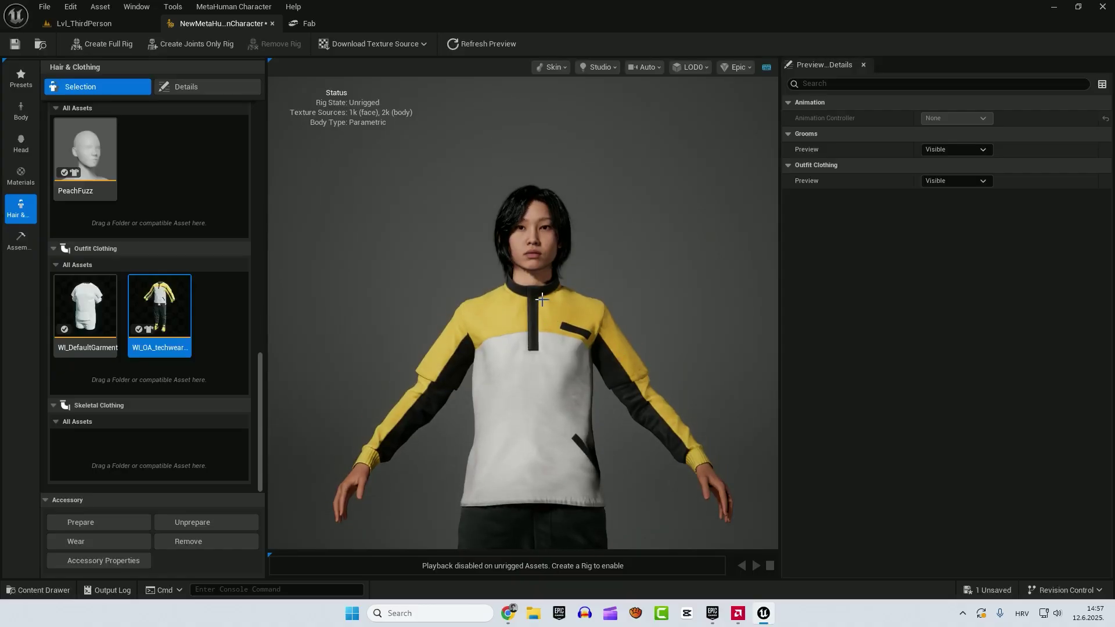
Reshape Aera's body with the parametric Model sliders to about 149 cm tall
click(20, 110)
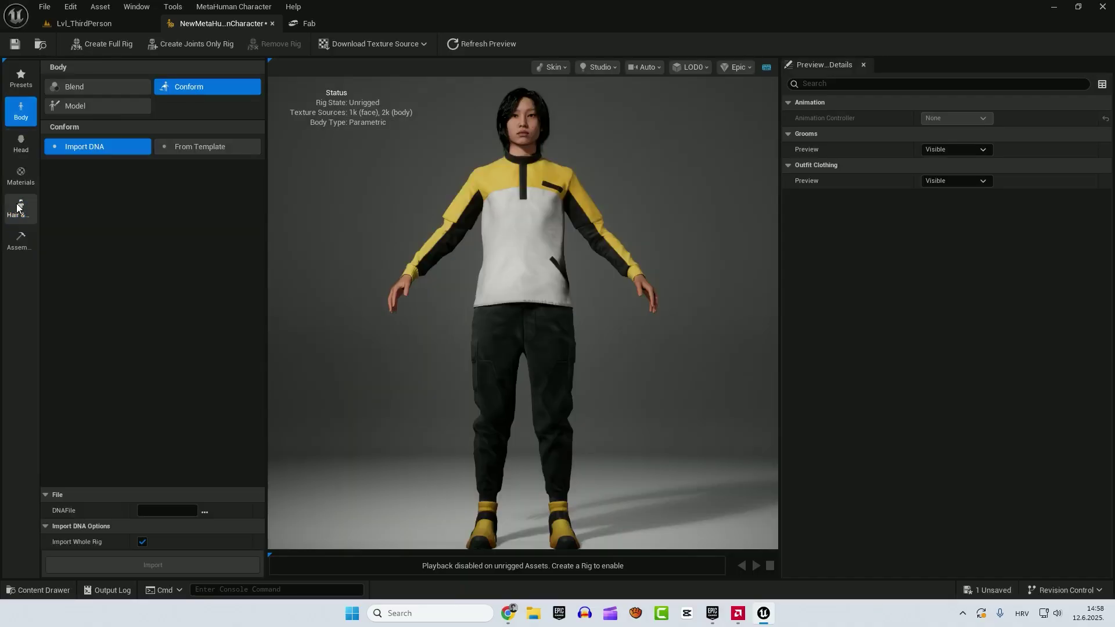
click(18, 207)
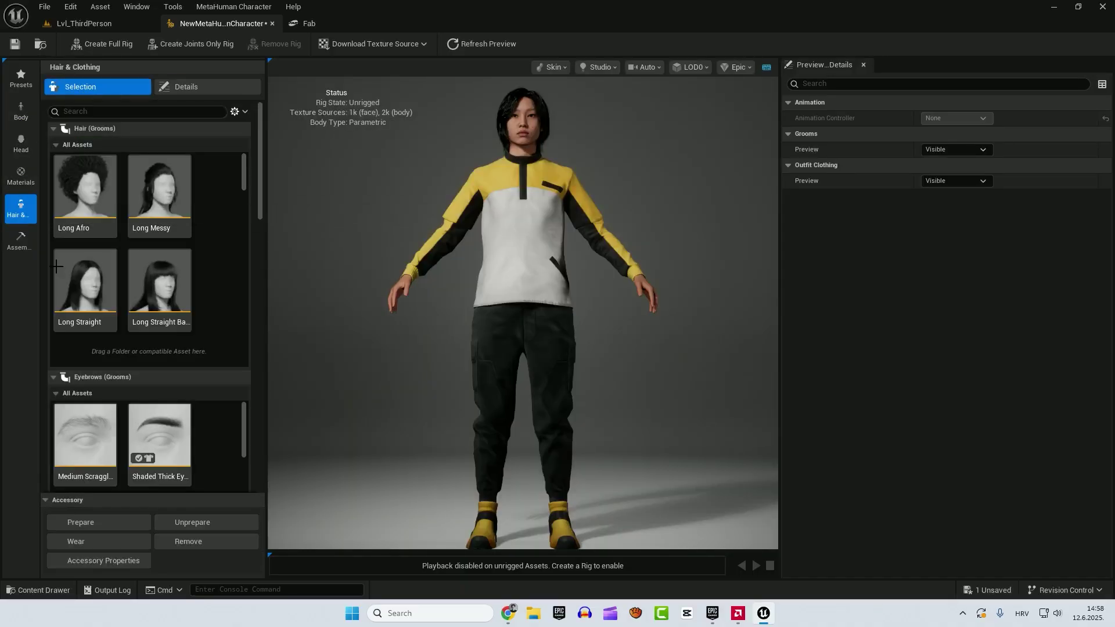
click(21, 116)
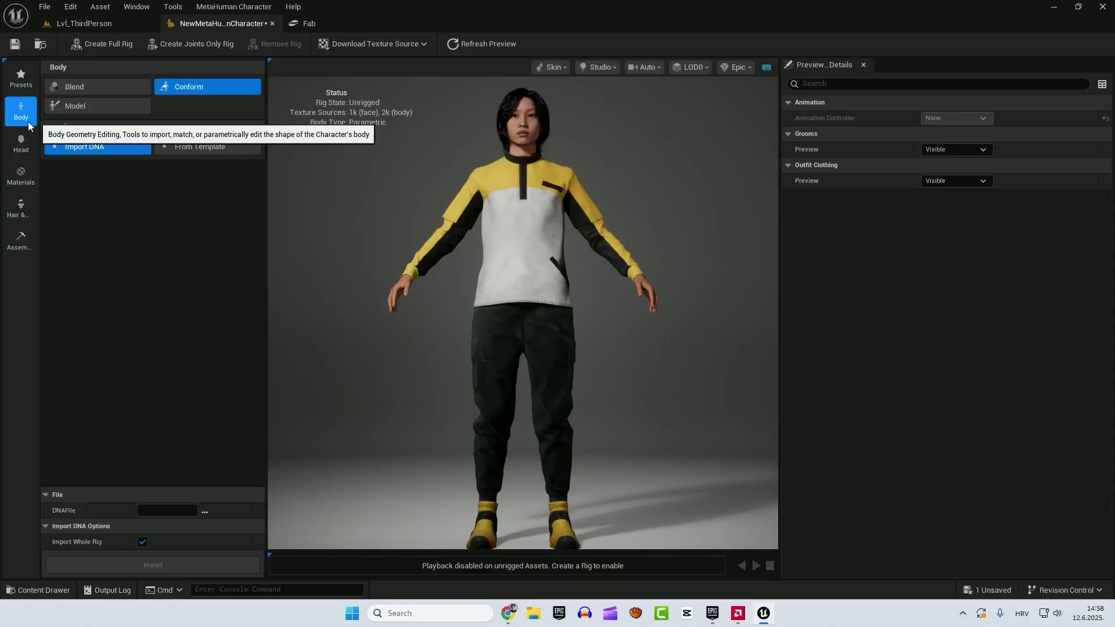
click(76, 106)
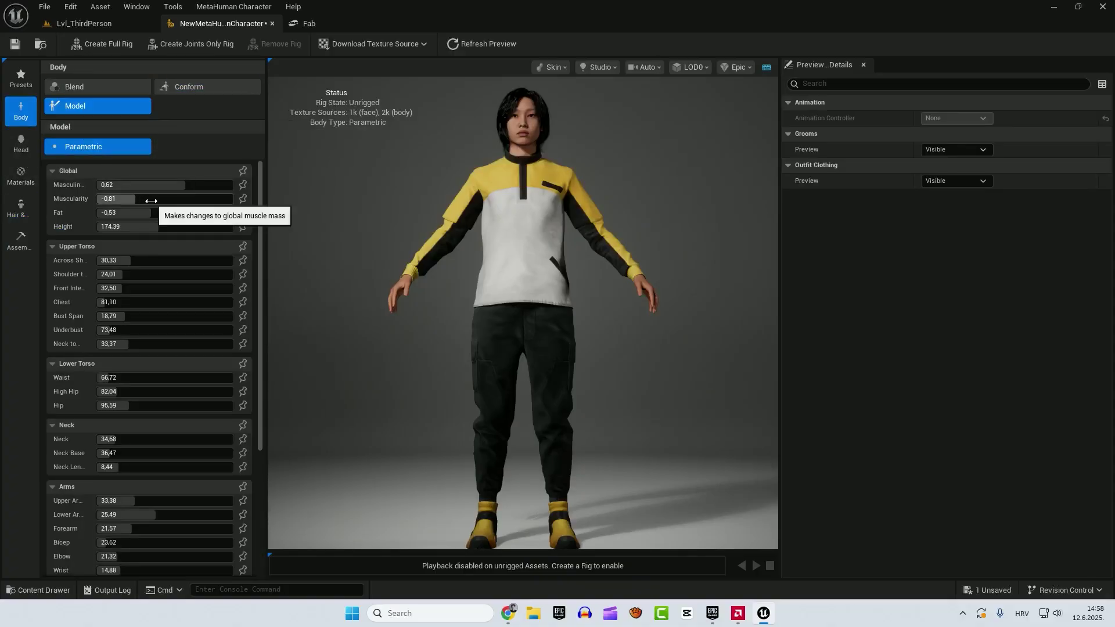
drag(152, 227, 186, 227)
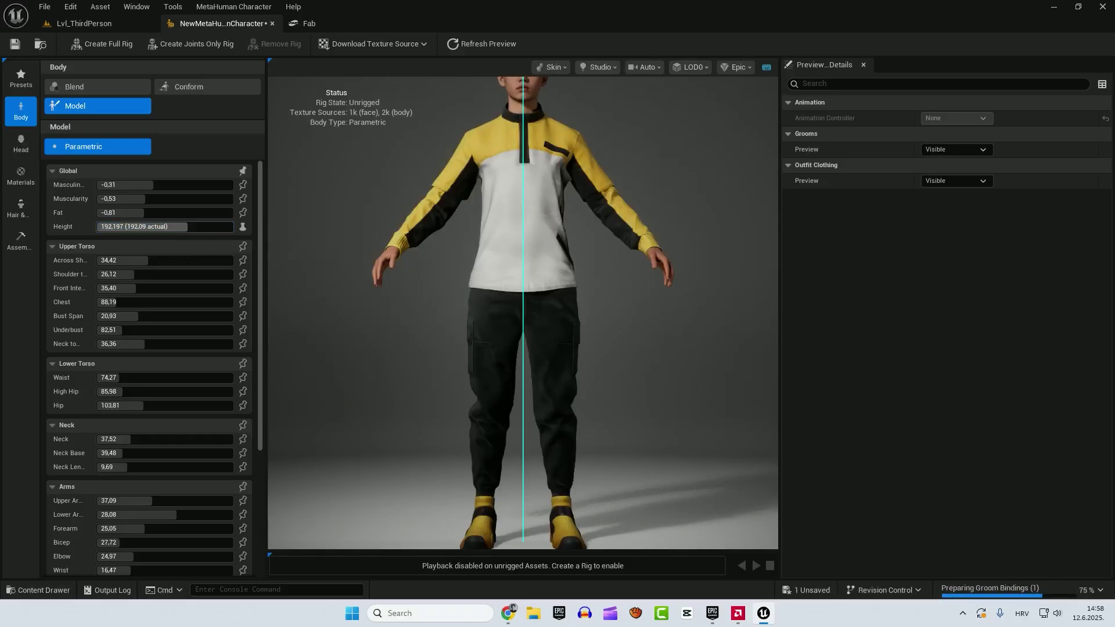
key(ctrl+z)
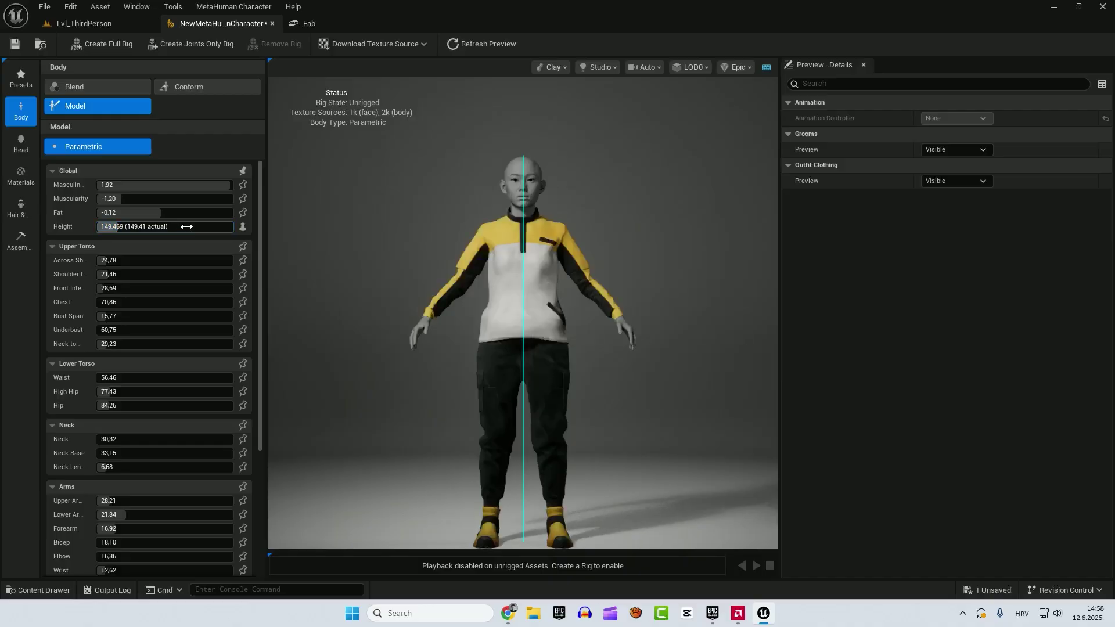
Set the viewport preview material to Skin
click(554, 68)
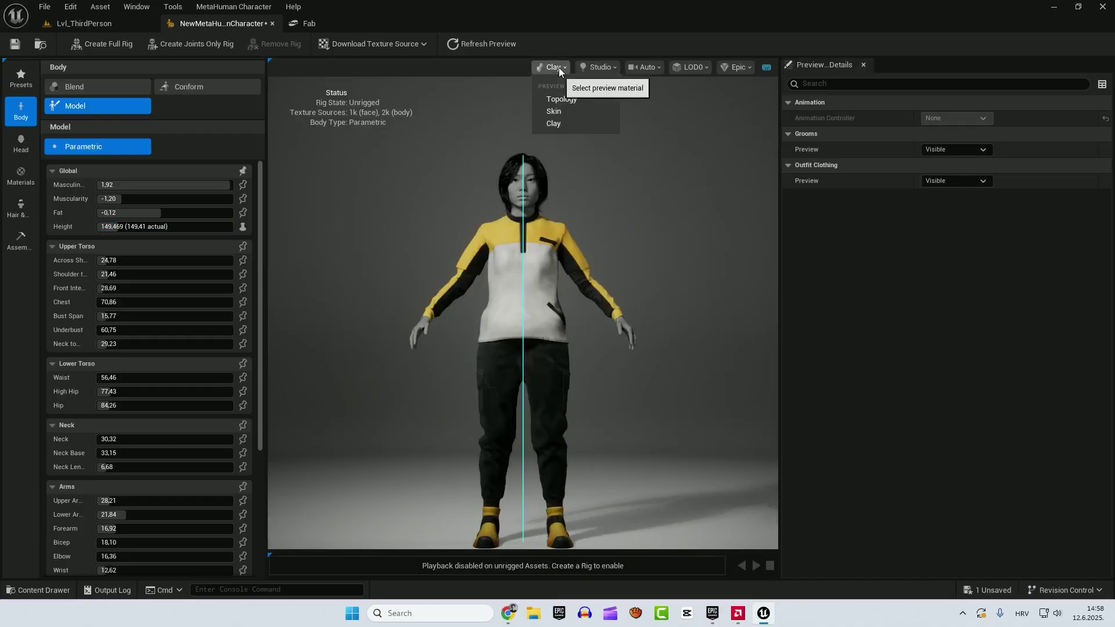
click(553, 112)
scroll(512, 219, up, 5)
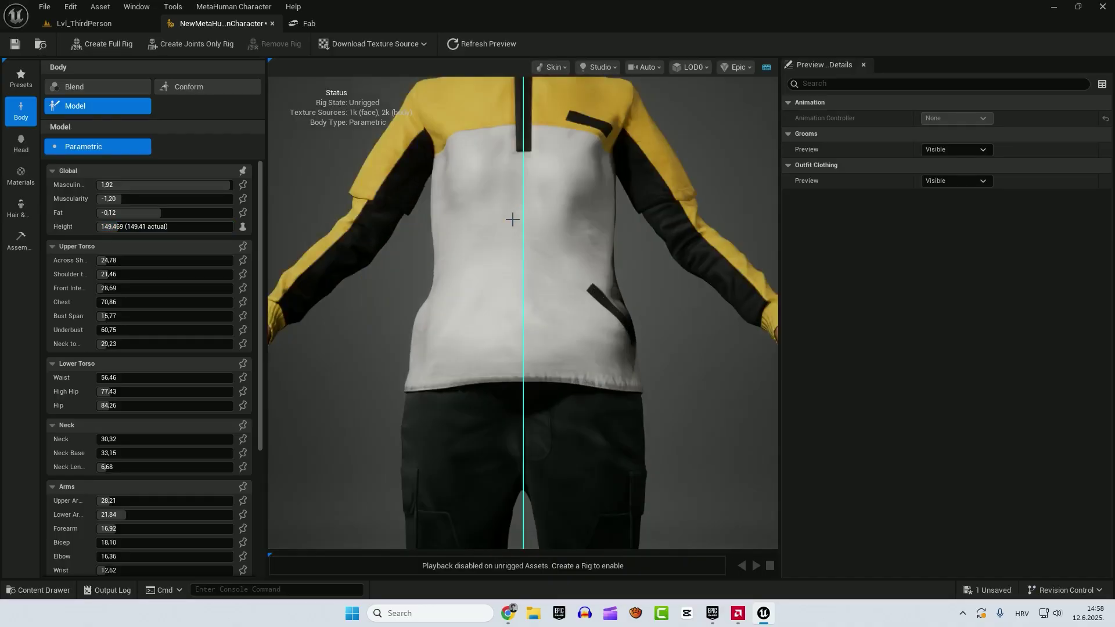
scroll(512, 219, down, 3)
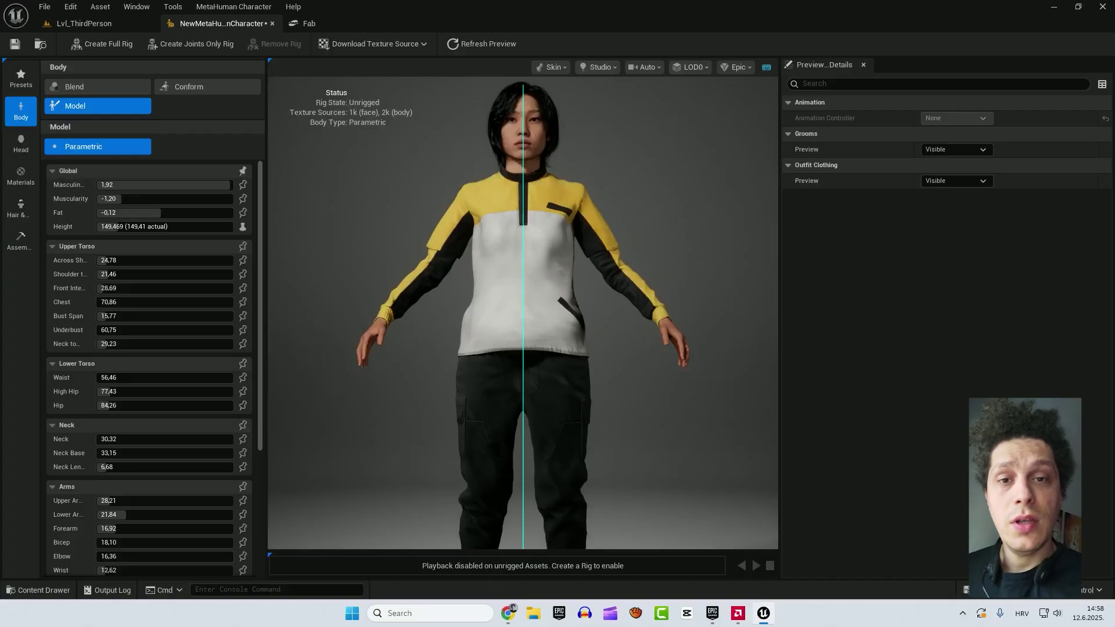